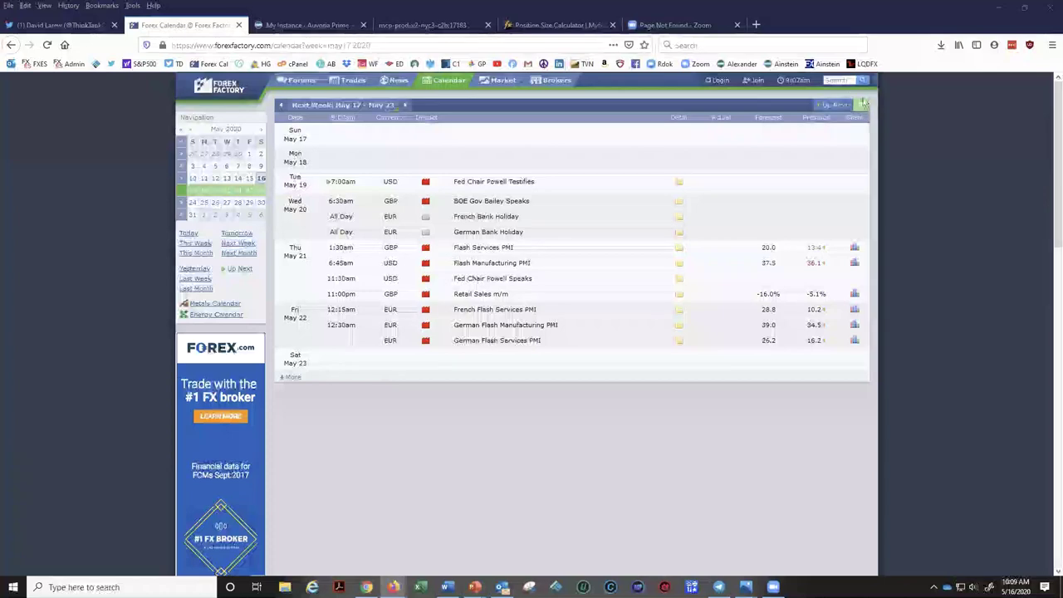
- Show the calendar filter, set to high-impact events and EUR, GBP, JPY, NZD and USD
{"action": "left_click", "coordinate": [861, 110]}
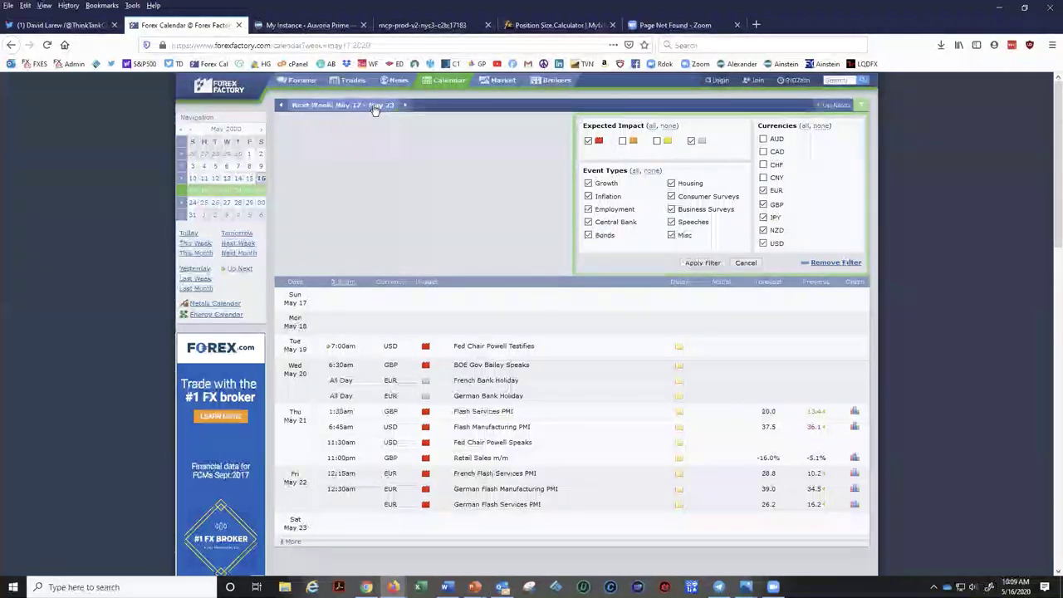
- Collapse the filter panel so the May 17–23 calendar lists only high-impact events
{"action": "left_click", "coordinate": [862, 108]}
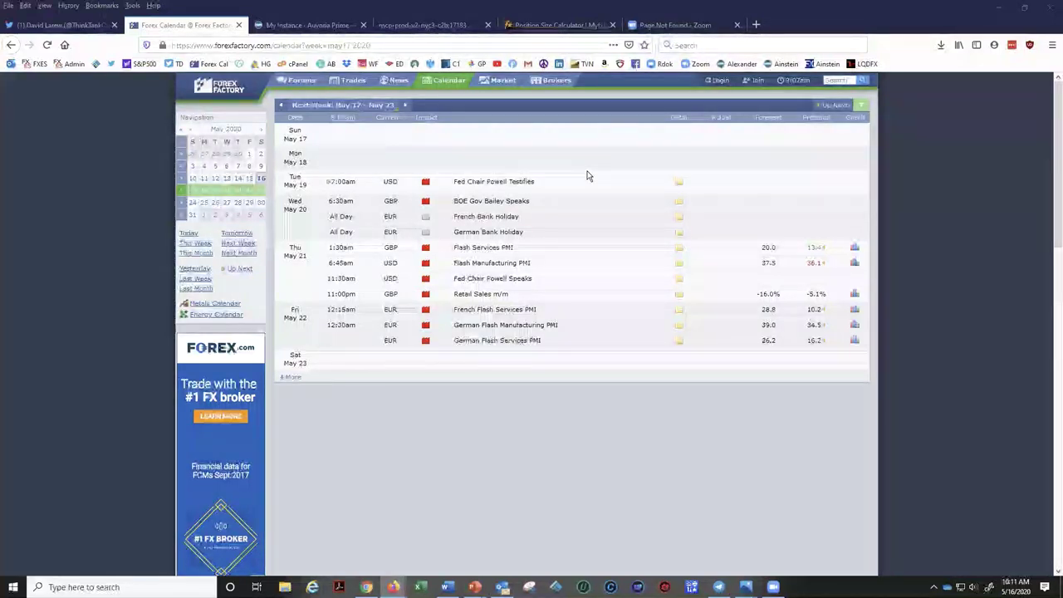
- On the MetaTrader VM, maximize the EURUSD Daily chart and show AinsteinFX's Inputs settings
{"action": "left_click", "coordinate": [412, 26]}
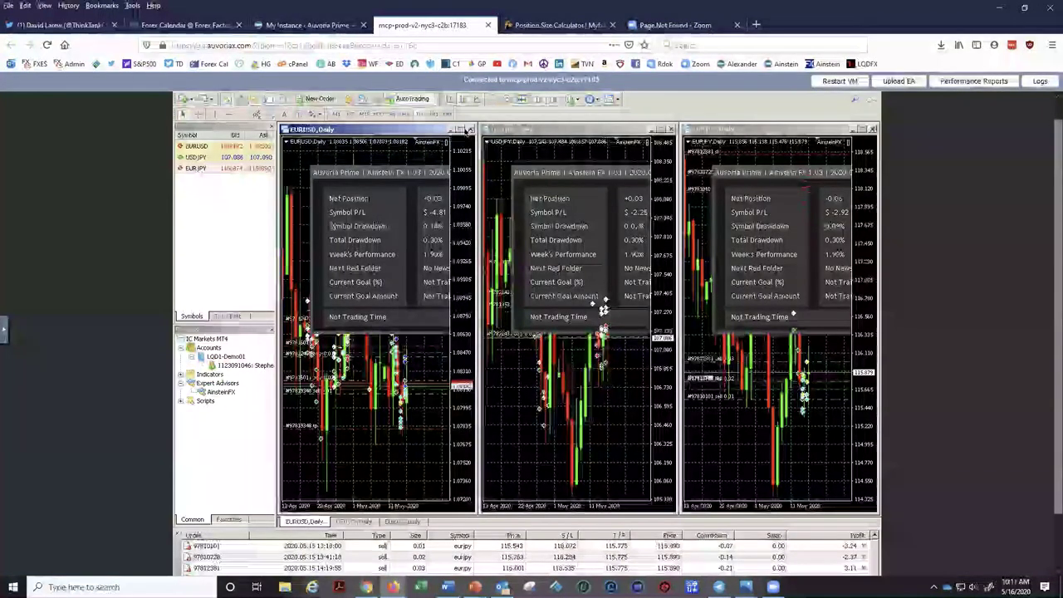
{"action": "left_click", "coordinate": [466, 130]}
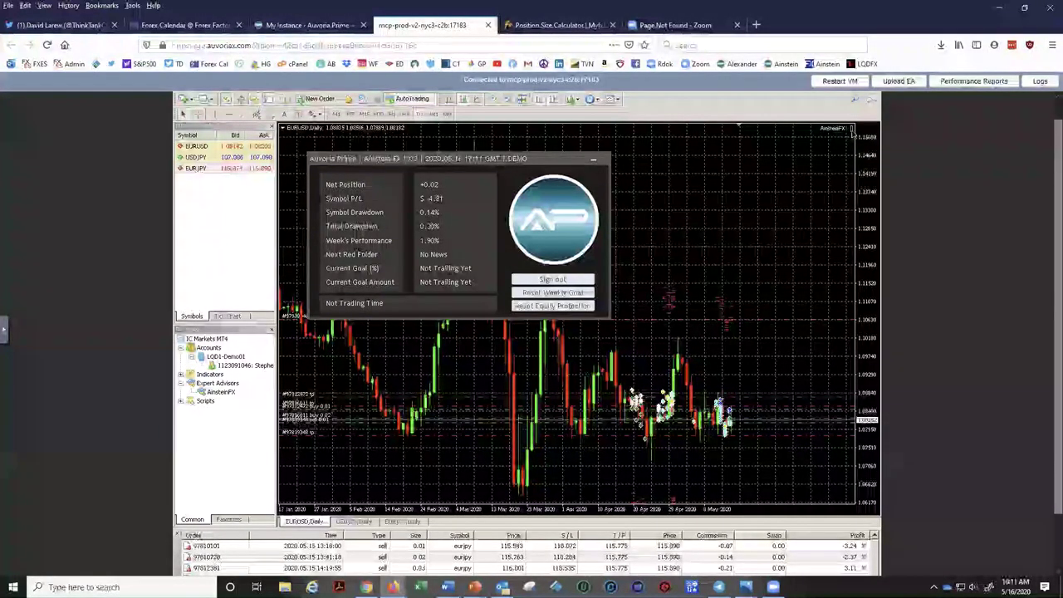
{"action": "left_click", "coordinate": [851, 129]}
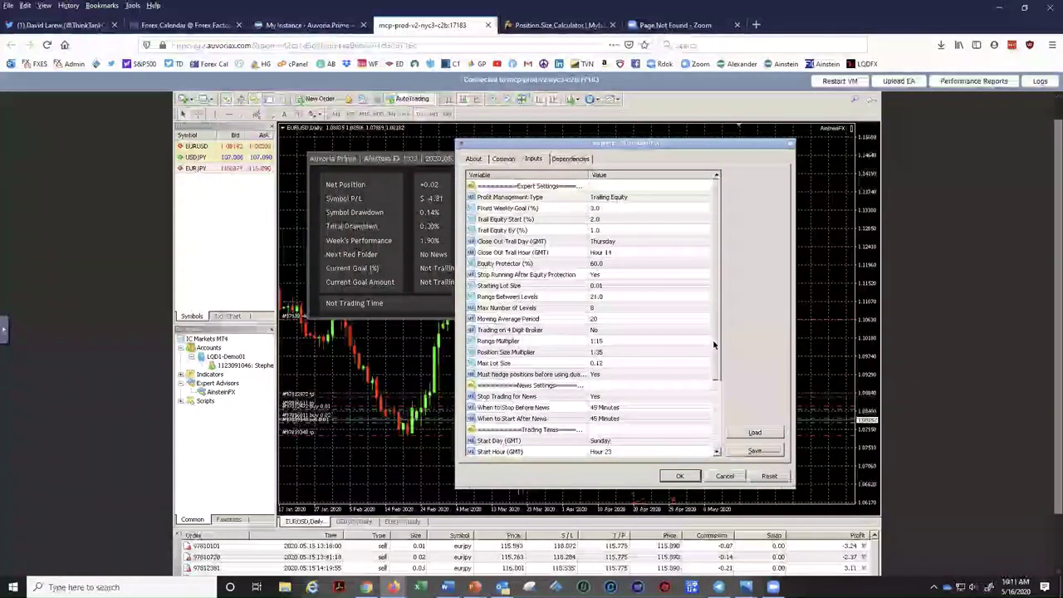
- Go over Stop Trading for News and the 45-minute before/after pauses, then return to the calendar
{"action": "left_click", "coordinate": [558, 395]}
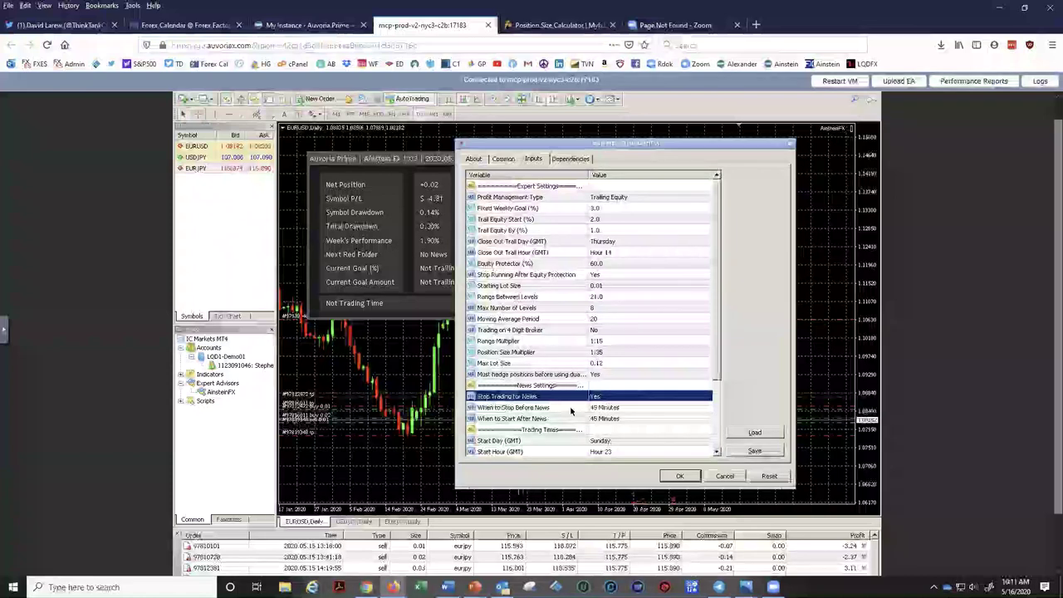
{"action": "left_click", "coordinate": [579, 407]}
{"action": "left_click", "coordinate": [614, 418]}
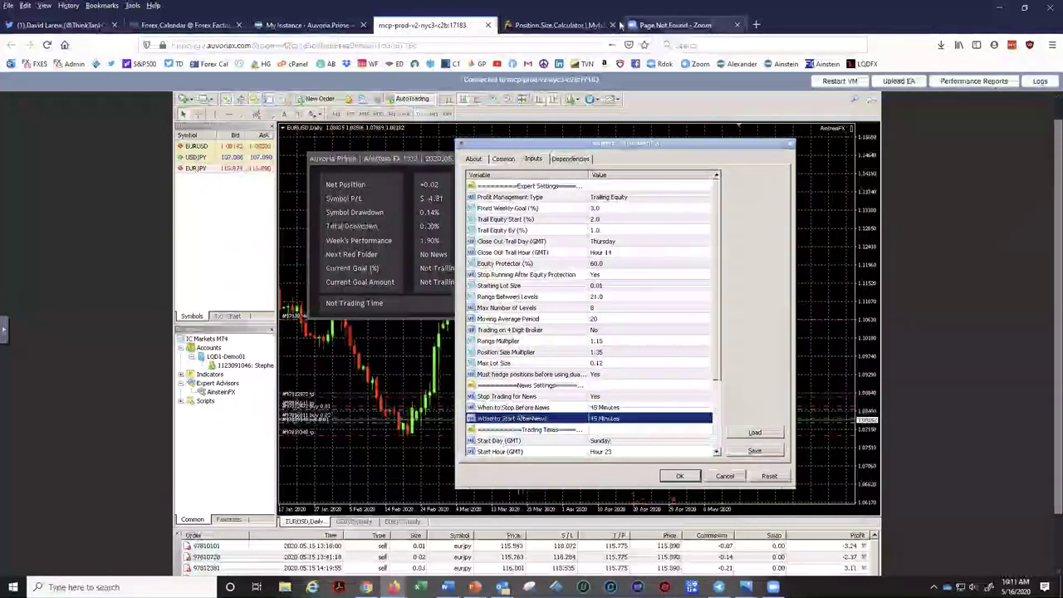
{"action": "left_click", "coordinate": [183, 25]}
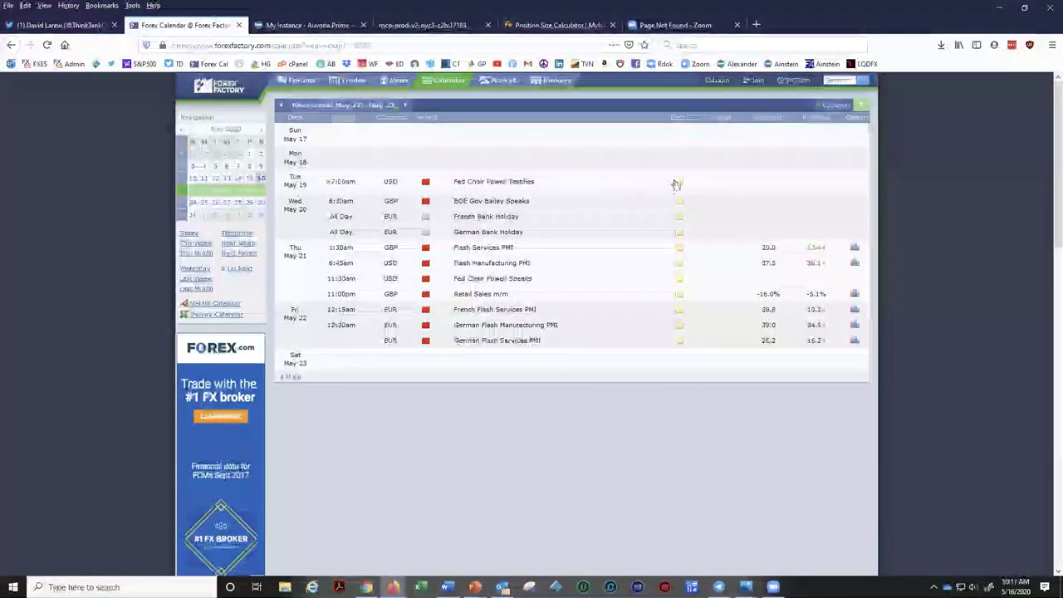
- Expand the Fed Chair Powell Testifies event's details and highlight its description paragraph
{"action": "left_click", "coordinate": [677, 183]}
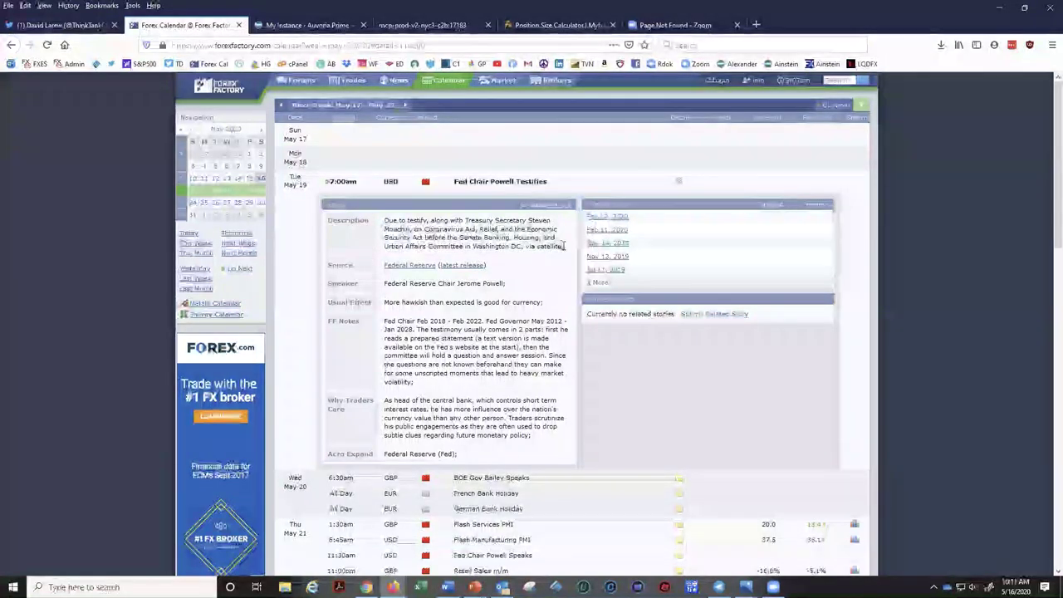
{"action": "left_click_drag", "start_coordinate": [563, 246], "coordinate": [382, 222]}
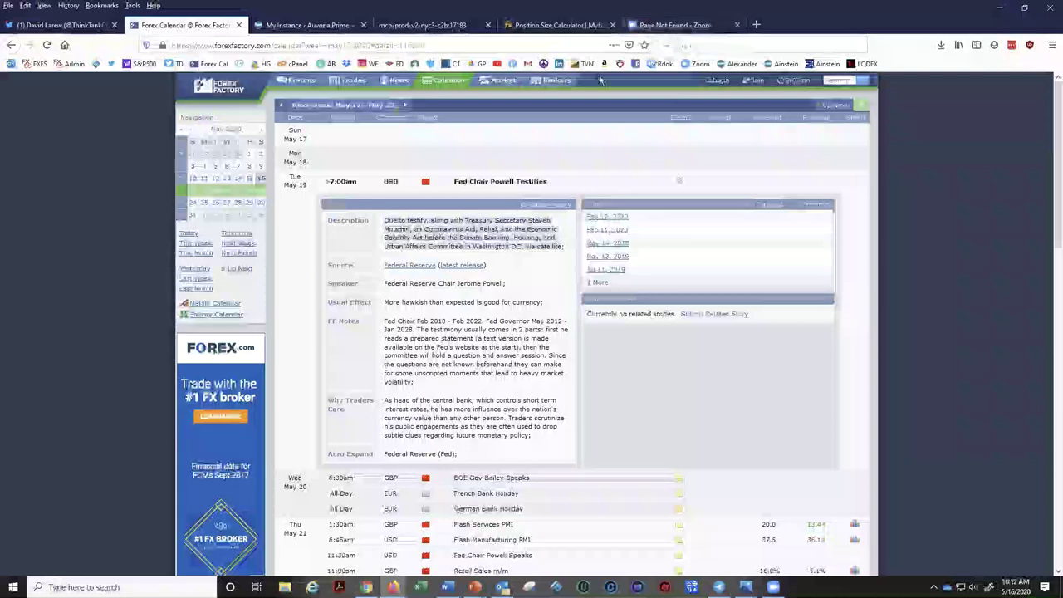
- Close the Auvoria Prime My Instance tab to return to the AinsteinFX inputs
{"action": "left_click", "coordinate": [314, 27]}
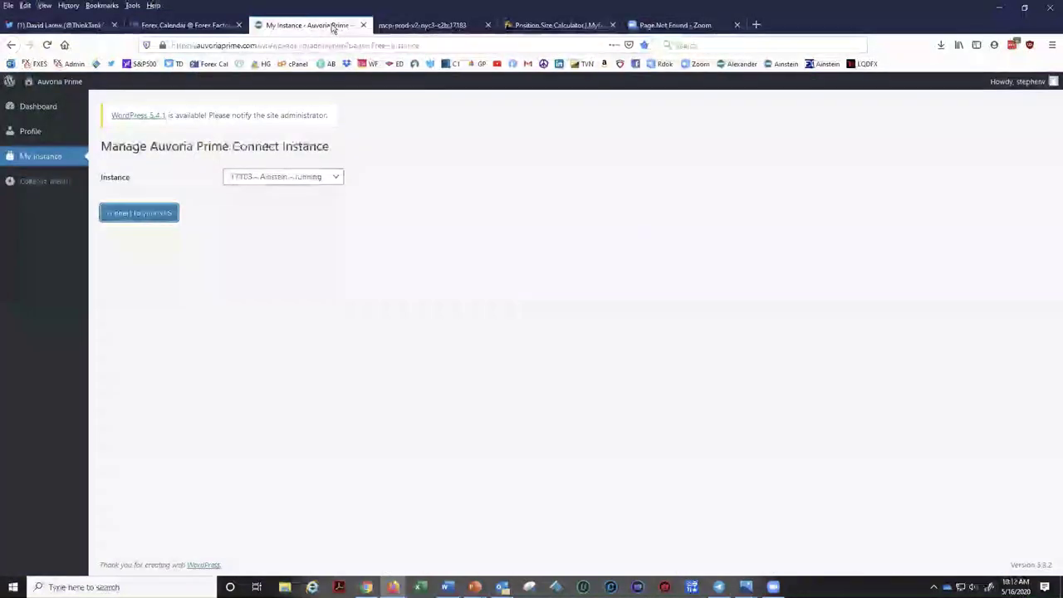
{"action": "left_click", "coordinate": [362, 26]}
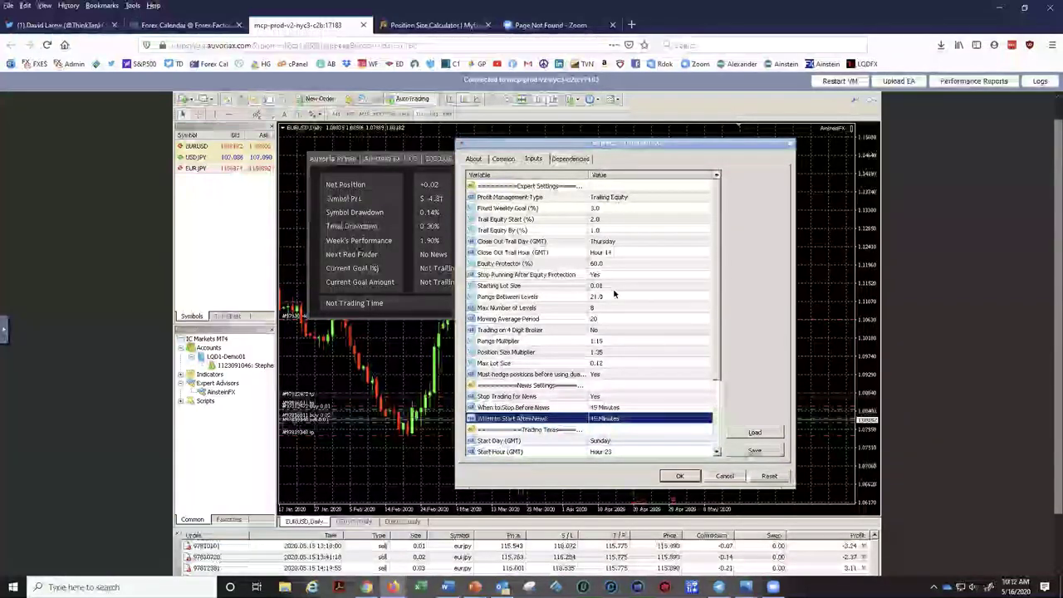
{"action": "left_click", "coordinate": [185, 28]}
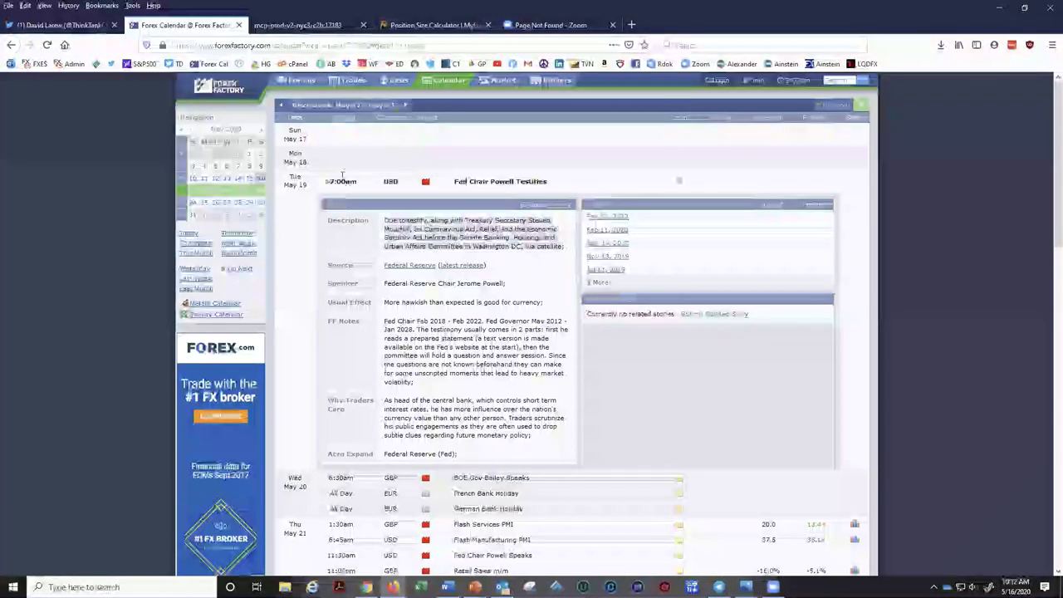
{"action": "left_click", "coordinate": [679, 183]}
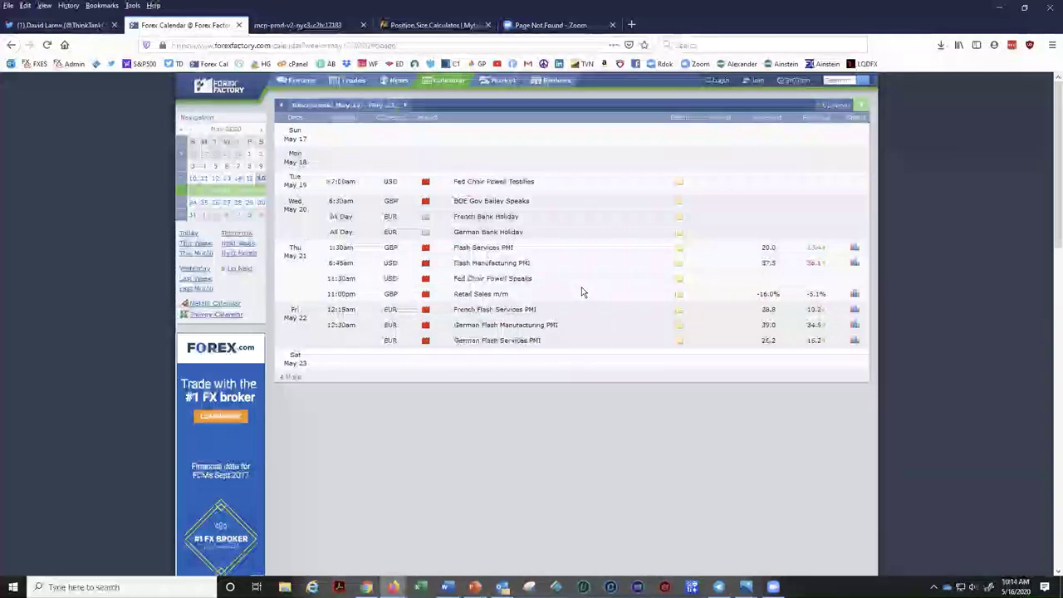
- Close the 'Page Not Found - Zoom' tab, leaving the filtered economic calendar
{"action": "left_click", "coordinate": [612, 26]}
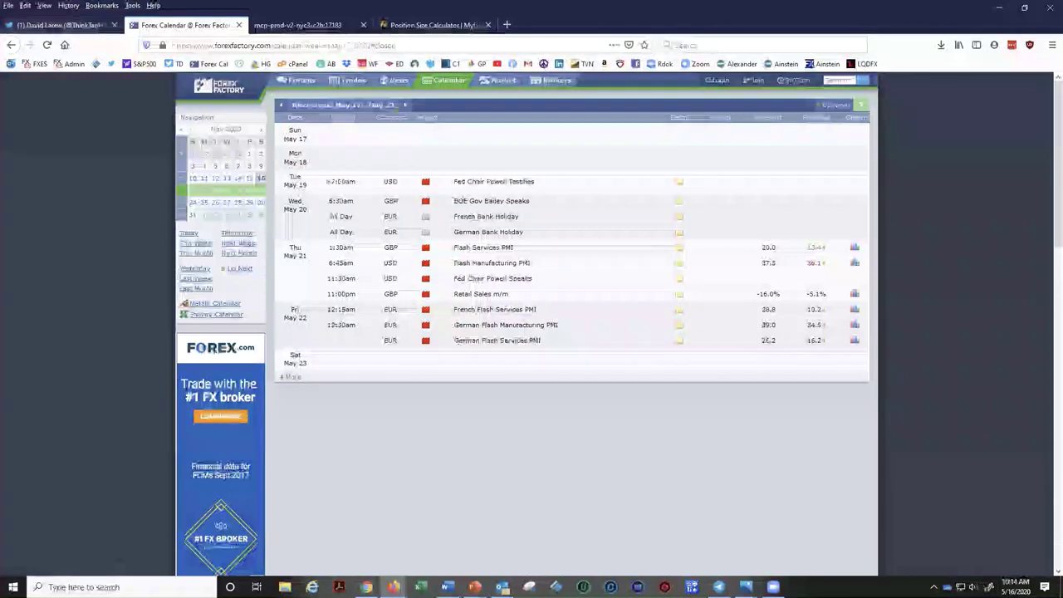
- Minimize Firefox and show the 'game rules (002).jpg' Forex Games image in Photos
{"action": "left_click", "coordinate": [999, 11]}
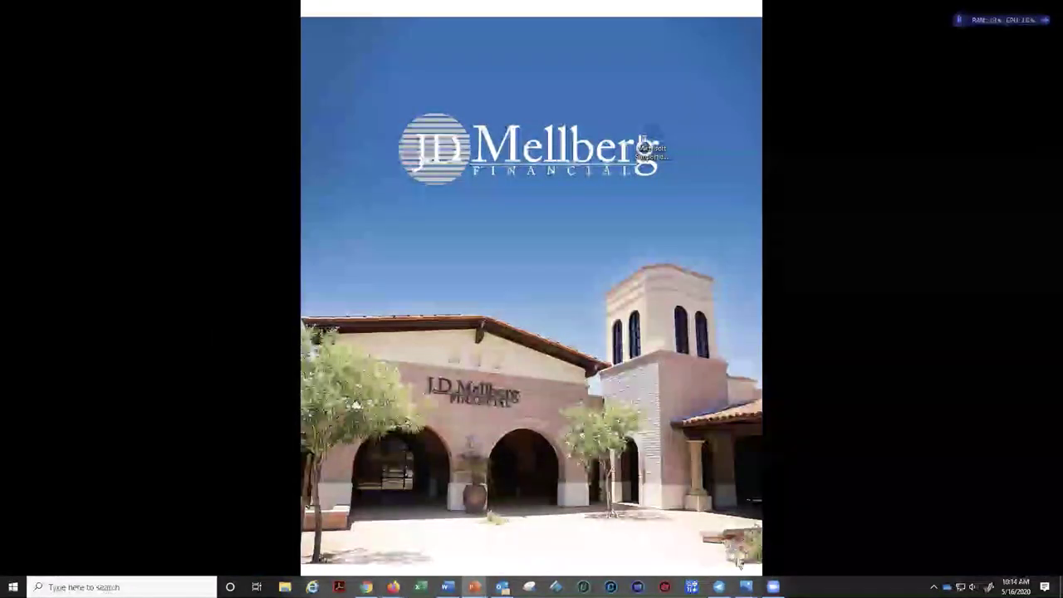
{"action": "mouse_move", "coordinate": [746, 586]}
{"action": "left_click", "coordinate": [757, 525]}
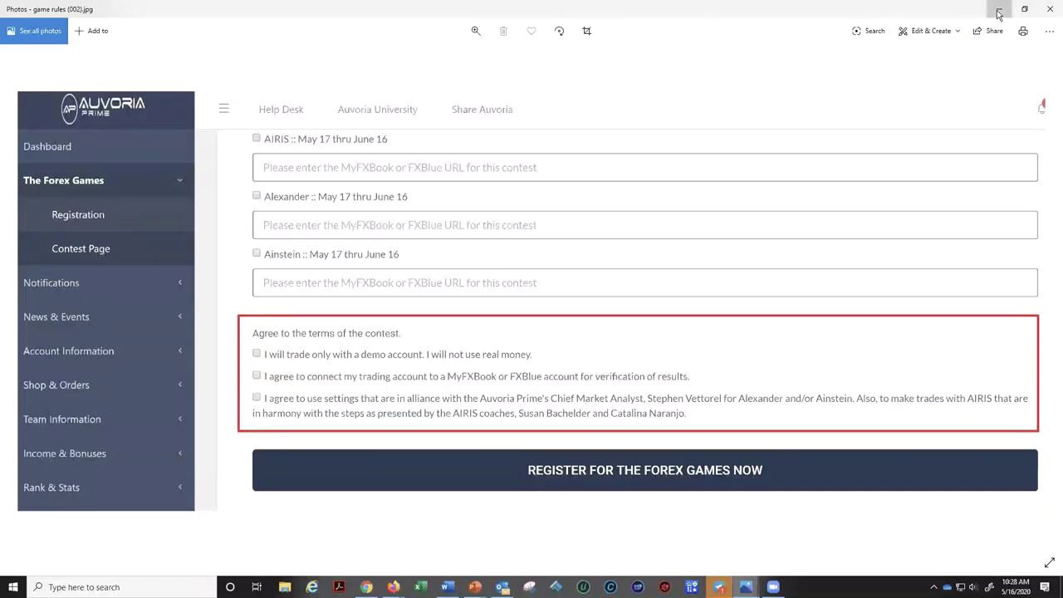
- View the next contest image, minimize Photos, and return to the MetaTrader VM's AinsteinFX inputs
{"action": "key", "text": "Right"}
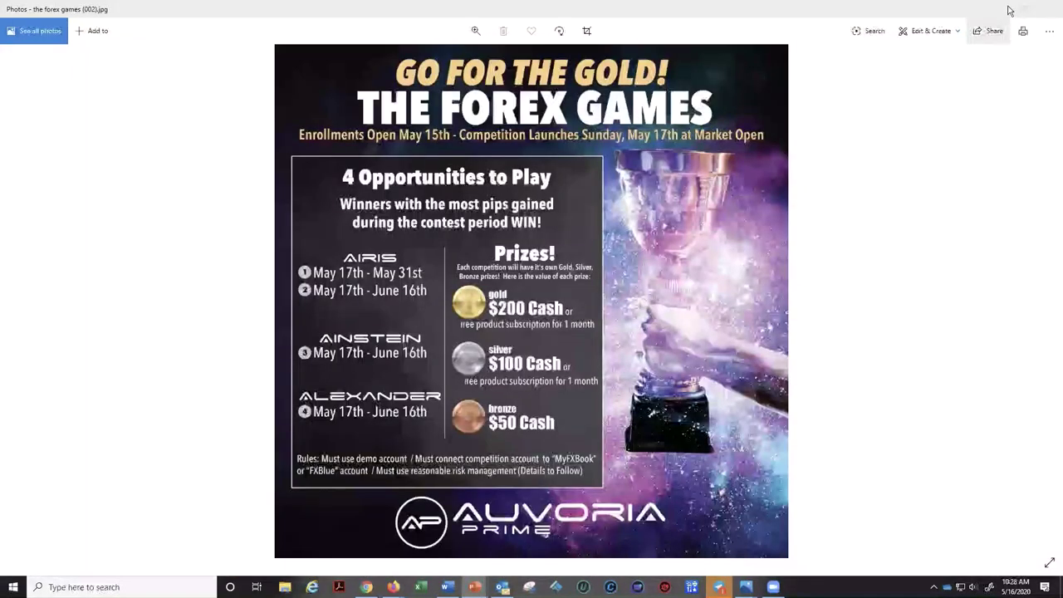
{"action": "left_click", "coordinate": [997, 17]}
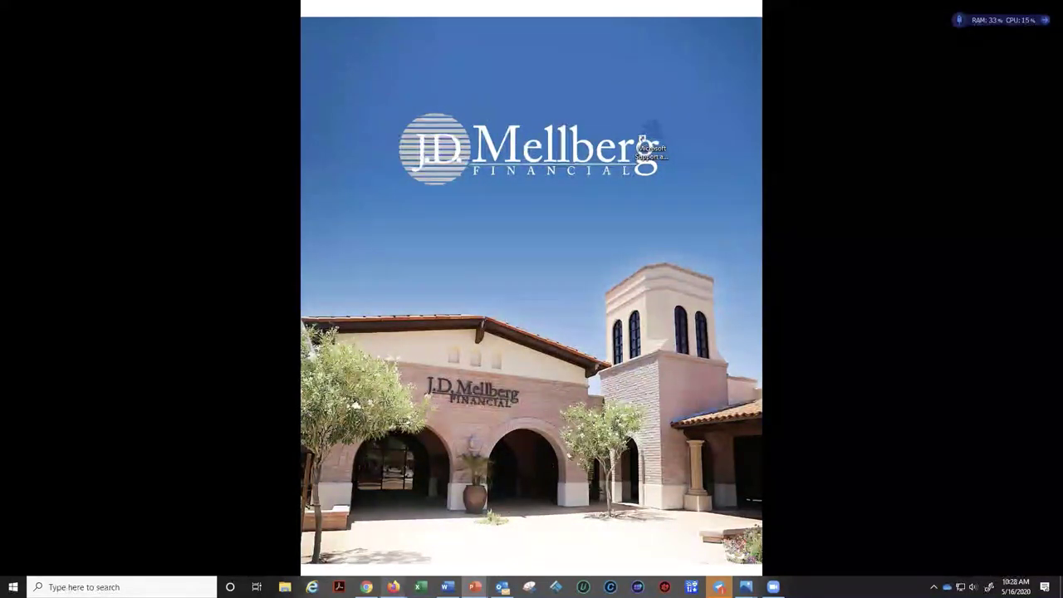
{"action": "mouse_move", "coordinate": [399, 586]}
{"action": "left_click", "coordinate": [452, 544]}
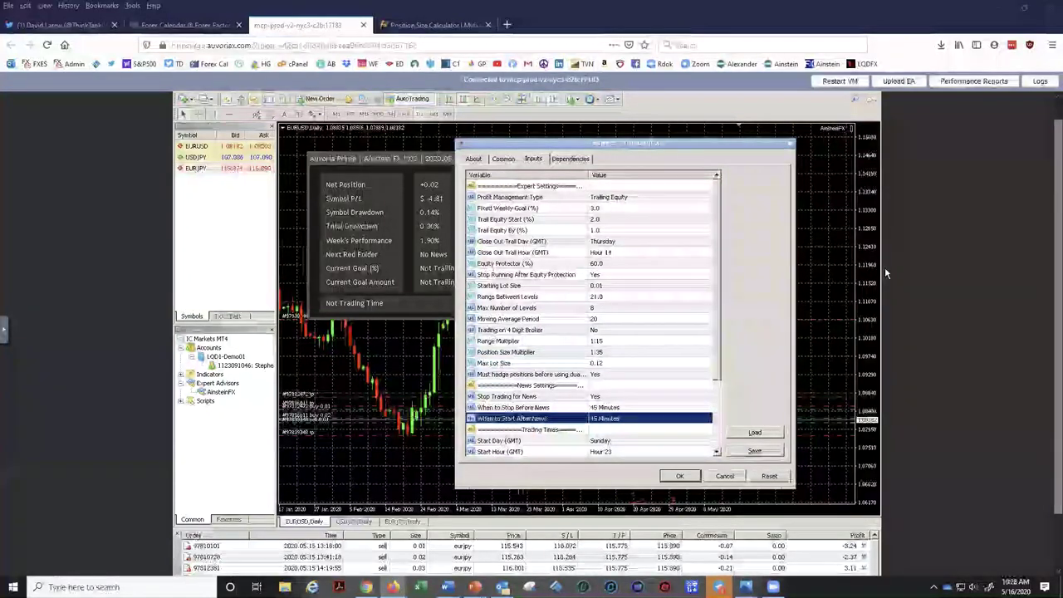
- Drag the AinsteinFX expert inputs window about 50 pixels to the right
{"action": "left_click", "coordinate": [745, 144]}
{"action": "left_click_drag", "start_coordinate": [745, 145], "coordinate": [786, 143]}
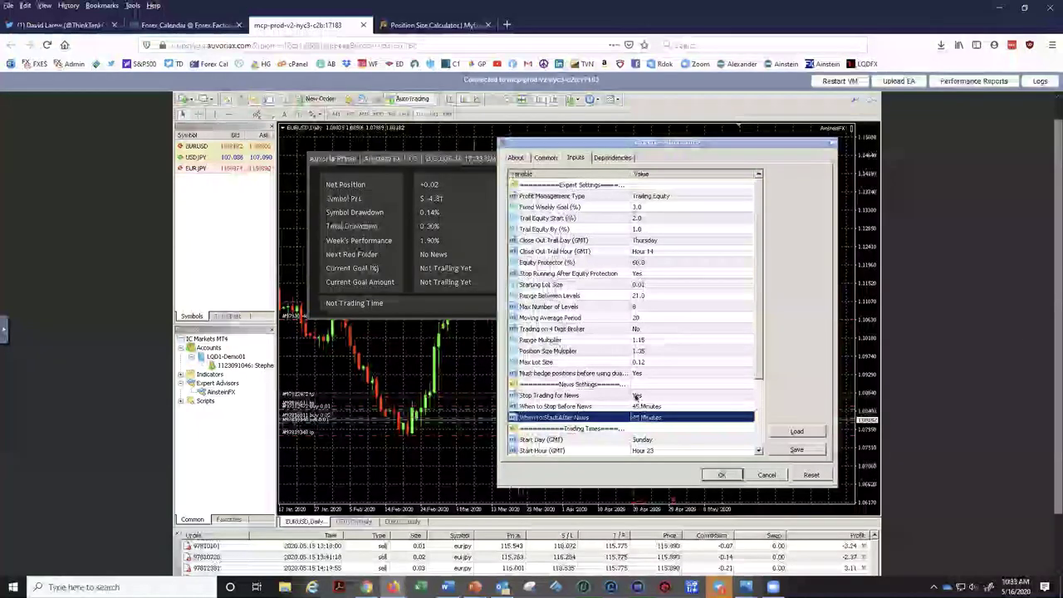
- Set When to Stop Before News to 60 Minutes in the EA inputs
{"action": "left_click", "coordinate": [646, 406]}
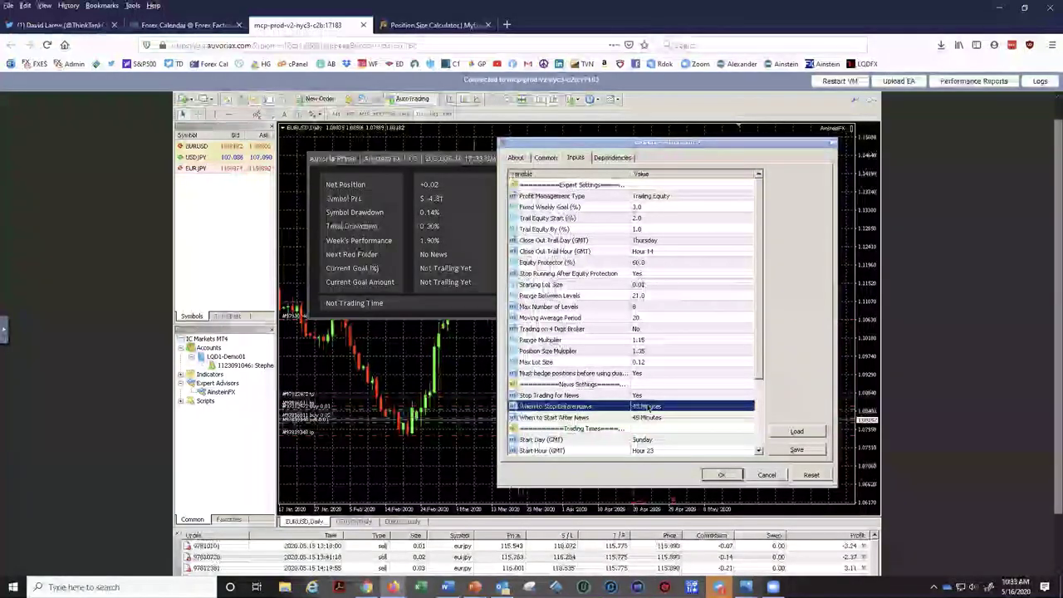
{"action": "scroll", "coordinate": [759, 332], "scroll_direction": "down", "scroll_amount": 2}
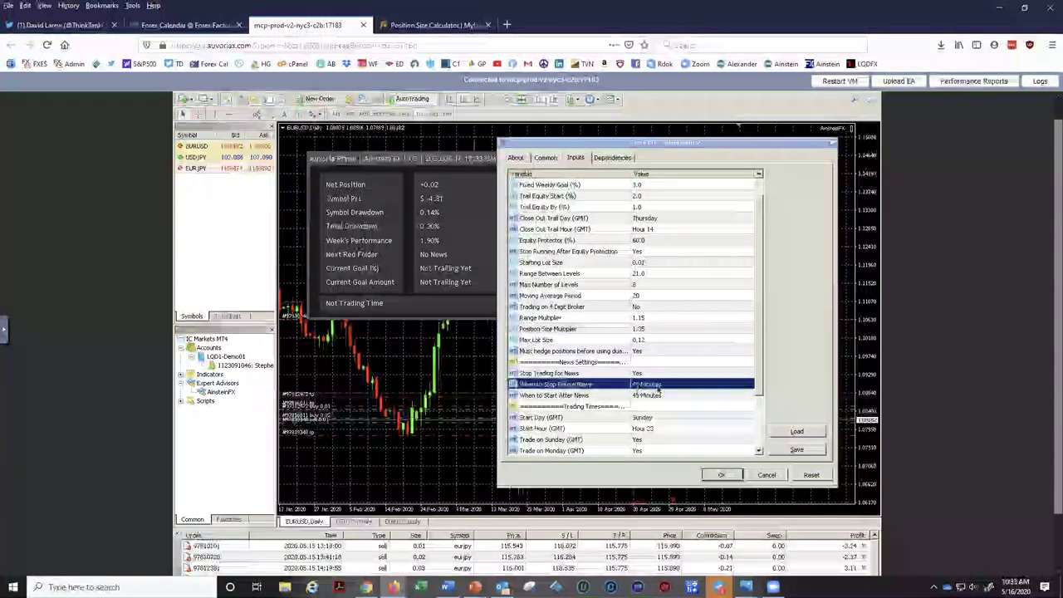
{"action": "left_click", "coordinate": [656, 385]}
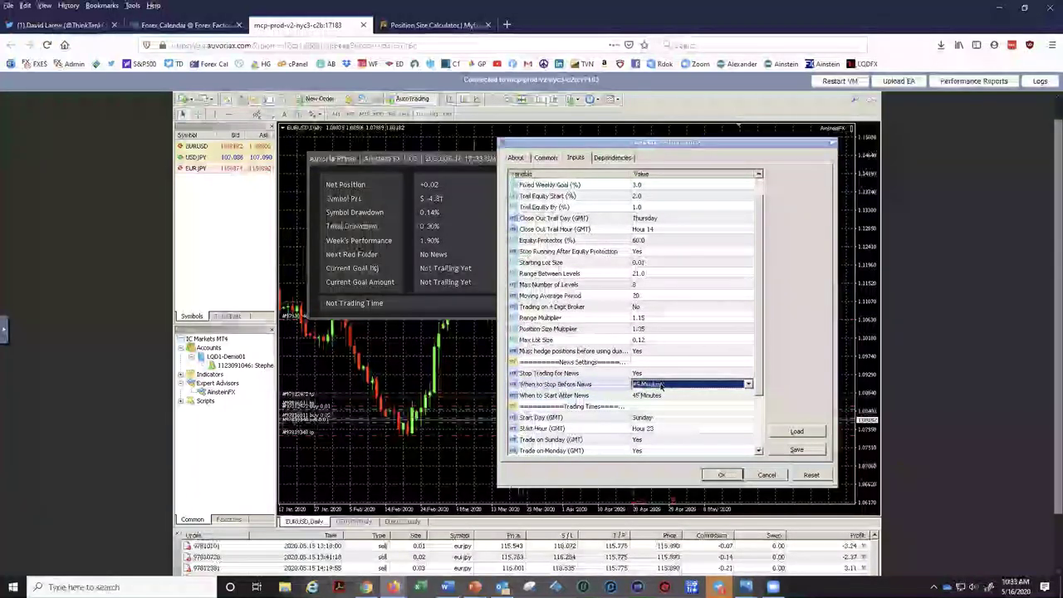
{"action": "left_click", "coordinate": [661, 385]}
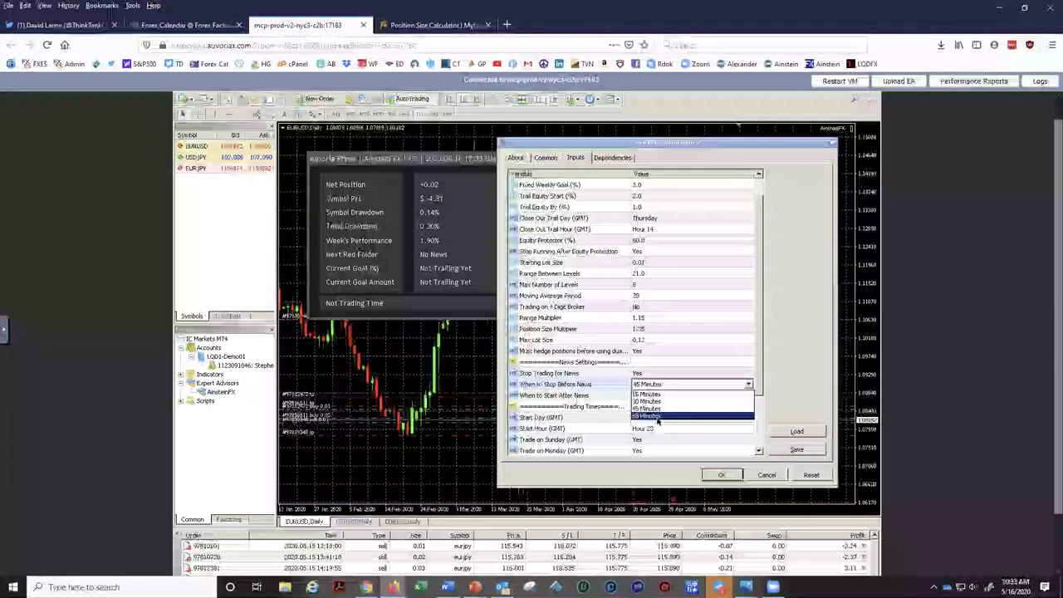
{"action": "left_click", "coordinate": [658, 416]}
- Change When to Start After News to 30 minutes
{"action": "left_click", "coordinate": [711, 396]}
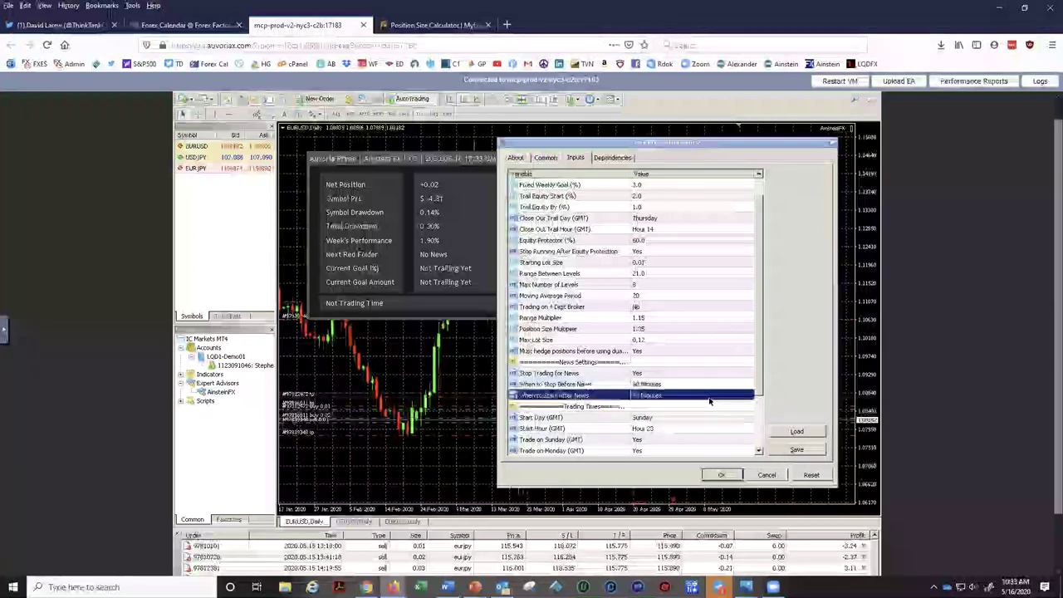
{"action": "left_click", "coordinate": [748, 396]}
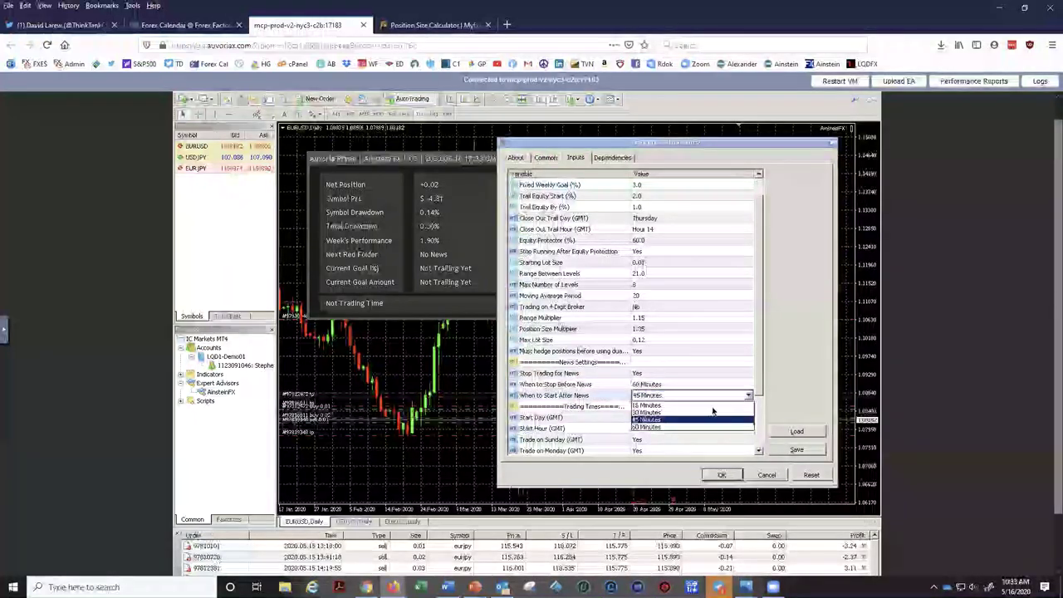
{"action": "left_click", "coordinate": [665, 431]}
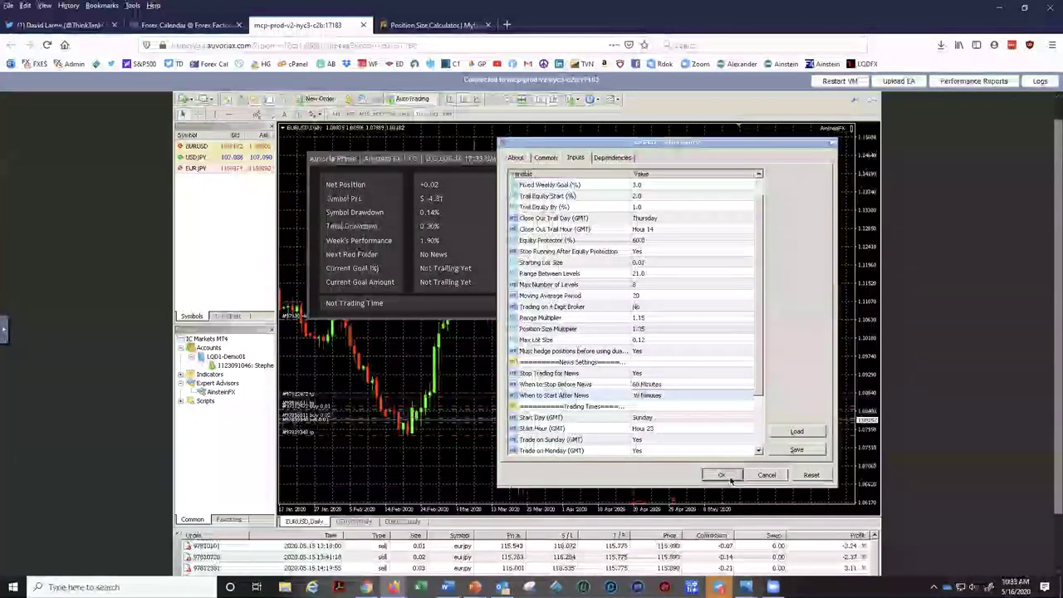
- Apply the Einstein EA inputs with OK to return to the AinsteinFX dashboard
{"action": "left_click", "coordinate": [730, 479]}
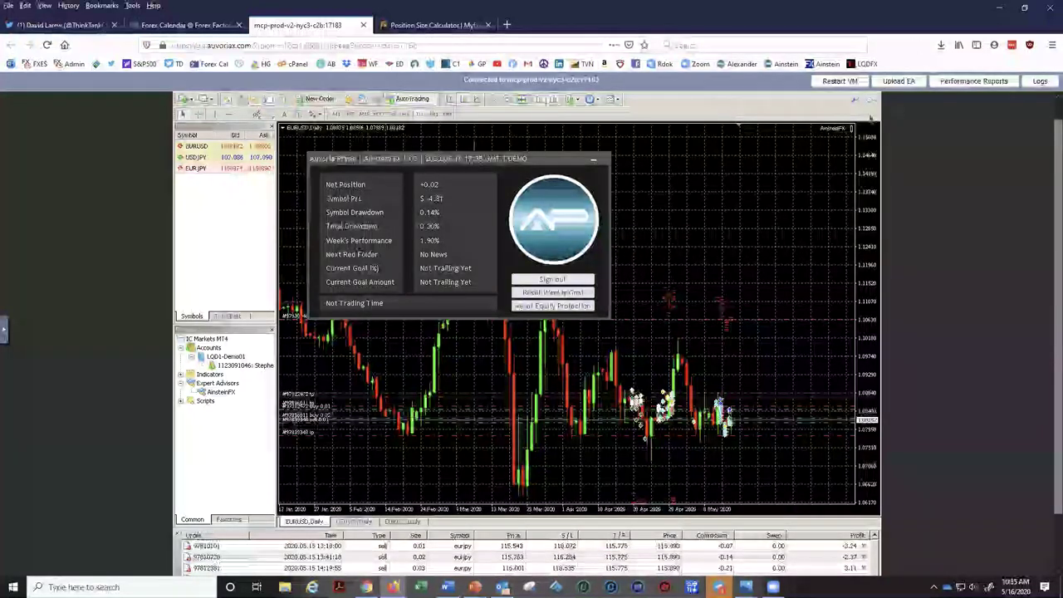
- Reopen the EA inputs and switch Profit Management Type to Fixed Weekly Goal
{"action": "left_click", "coordinate": [851, 129]}
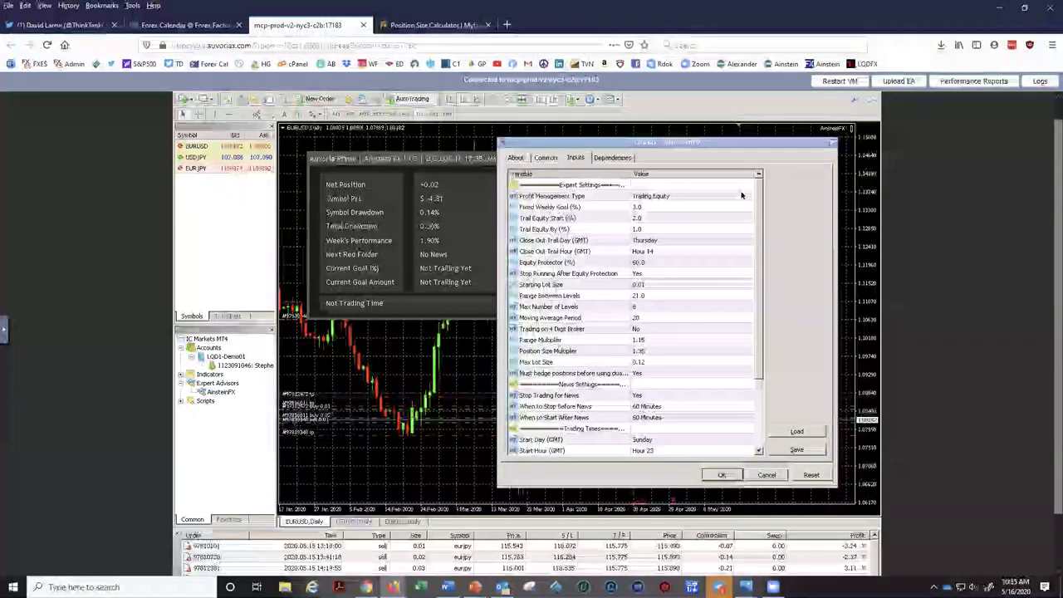
{"action": "left_click", "coordinate": [697, 196]}
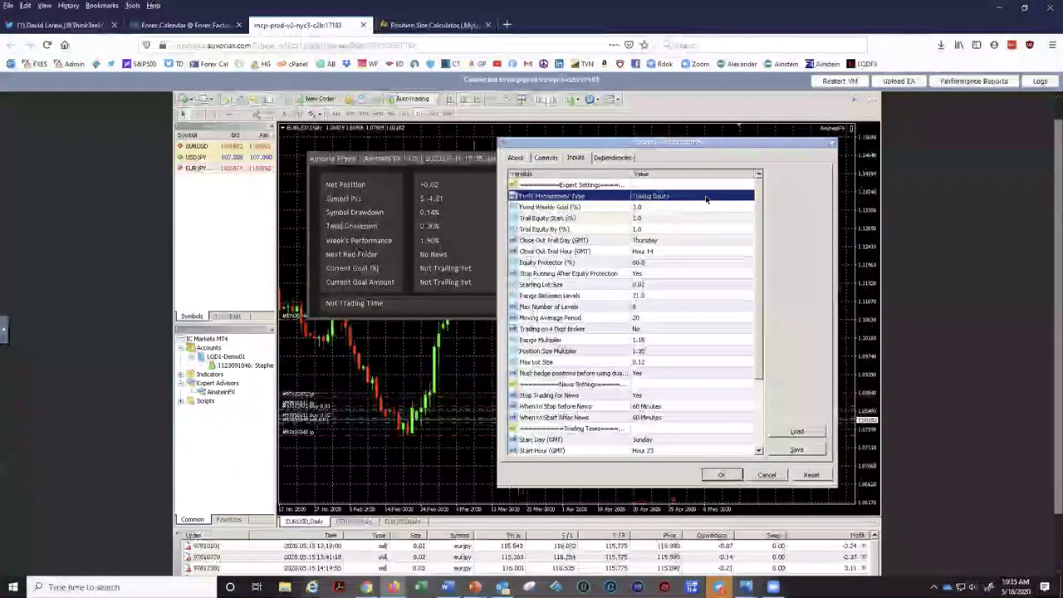
{"action": "left_click", "coordinate": [752, 197]}
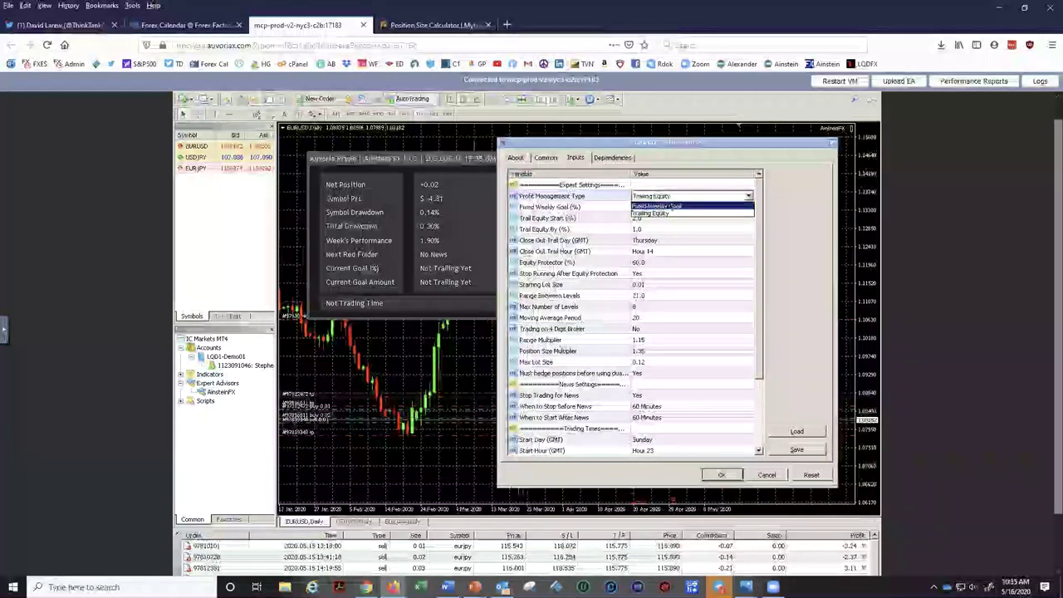
{"action": "left_click", "coordinate": [666, 207]}
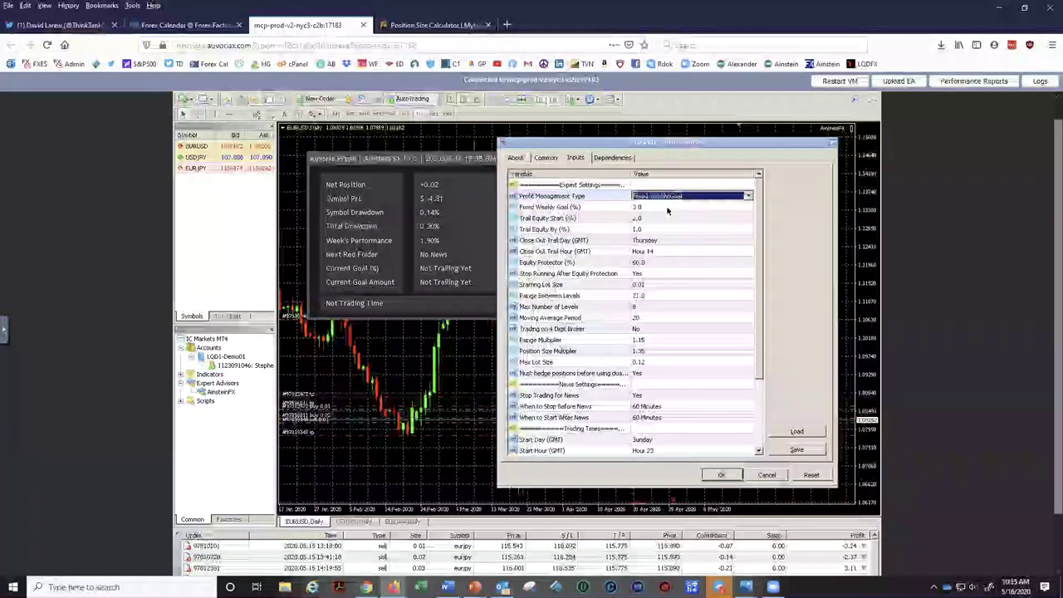
{"action": "left_click", "coordinate": [551, 208]}
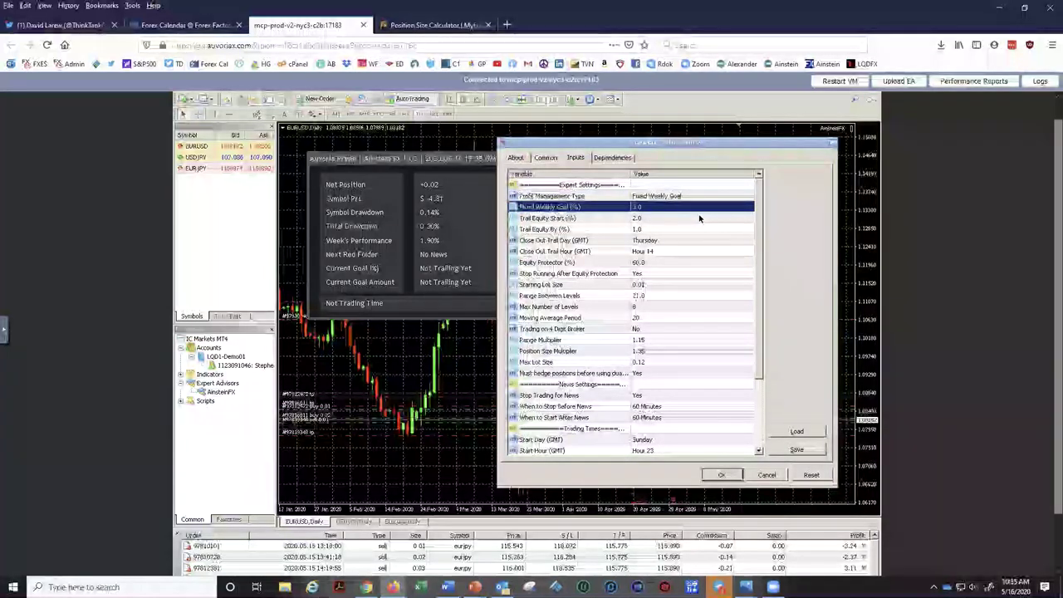
- Set Profit Management Type back to Trailing Equity
{"action": "left_click", "coordinate": [737, 195]}
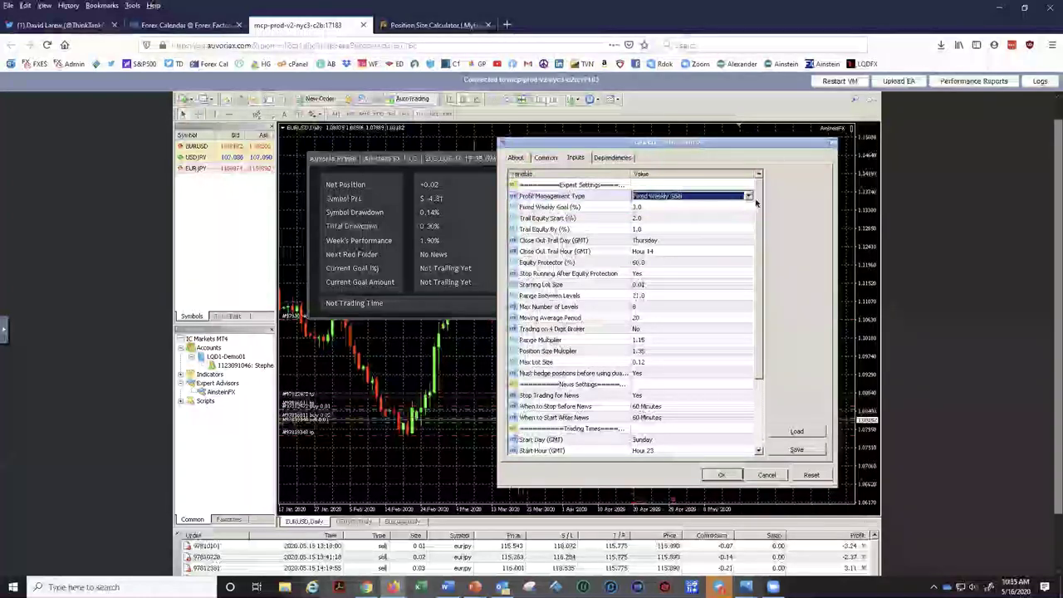
{"action": "left_click", "coordinate": [705, 196]}
{"action": "left_click", "coordinate": [686, 212]}
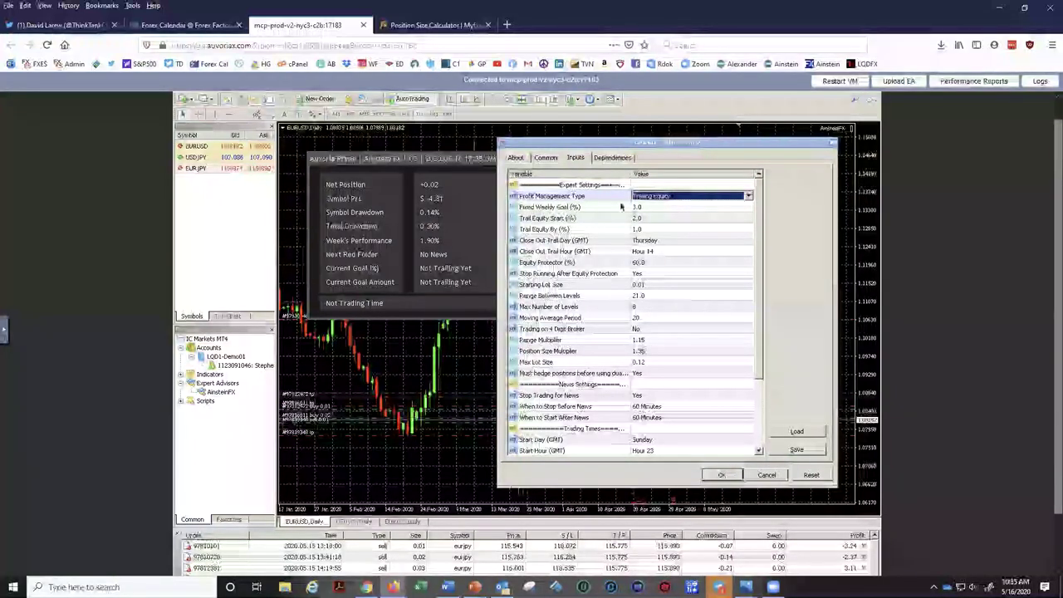
{"action": "left_click", "coordinate": [548, 208]}
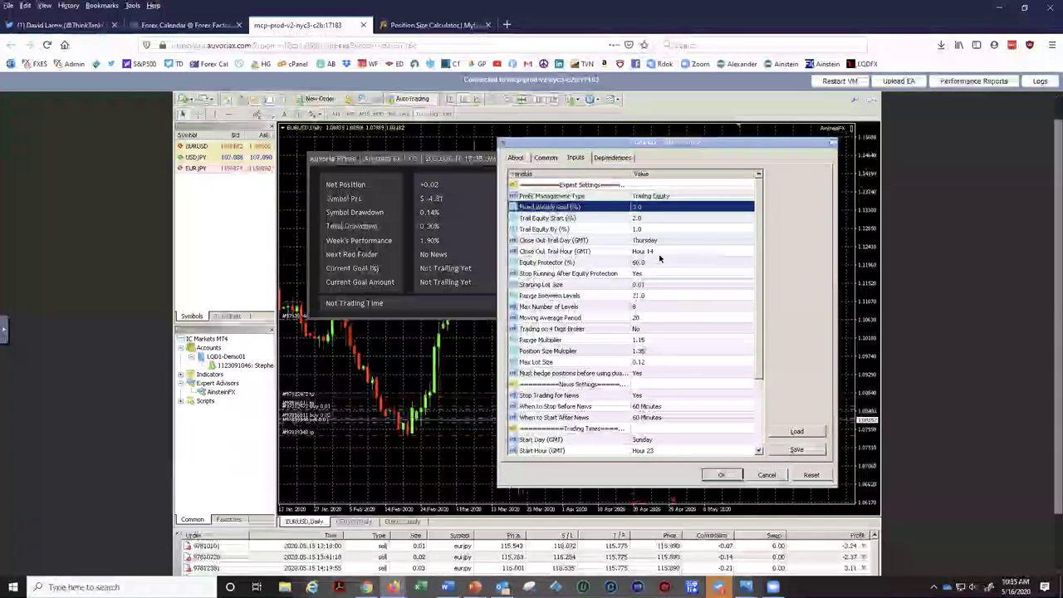
{"action": "left_click", "coordinate": [606, 219]}
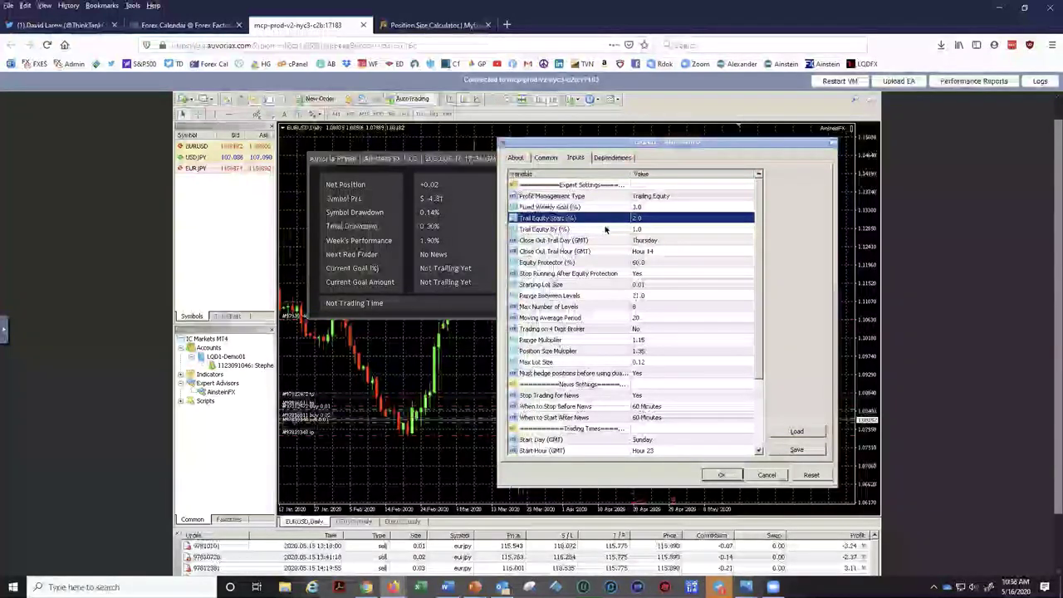
{"action": "left_click", "coordinate": [596, 230]}
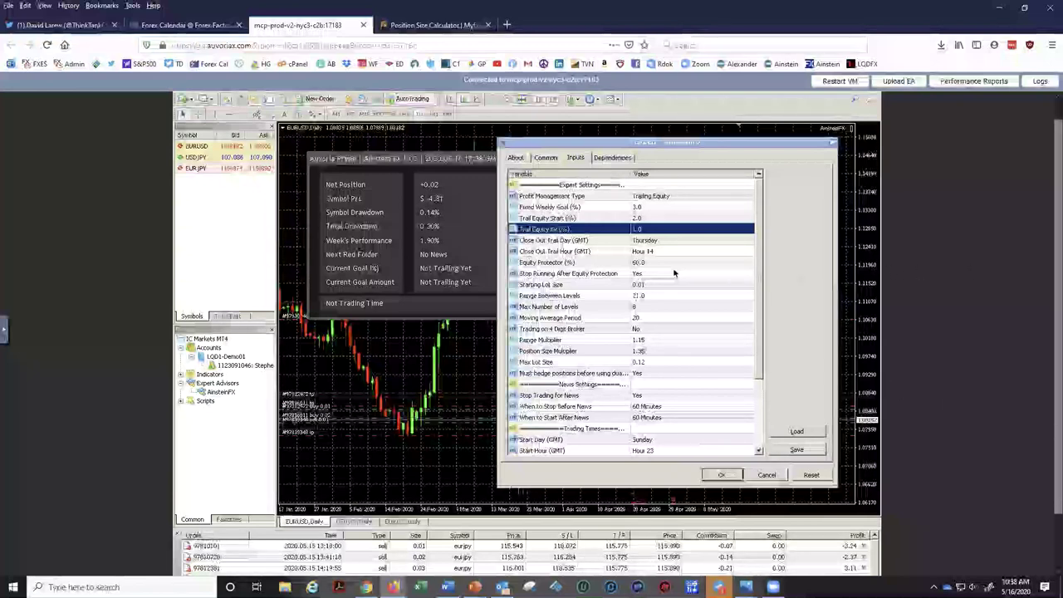
- Select the Trail Equity Start (%) row, set at 2.0, in the inputs
{"action": "left_click", "coordinate": [584, 219]}
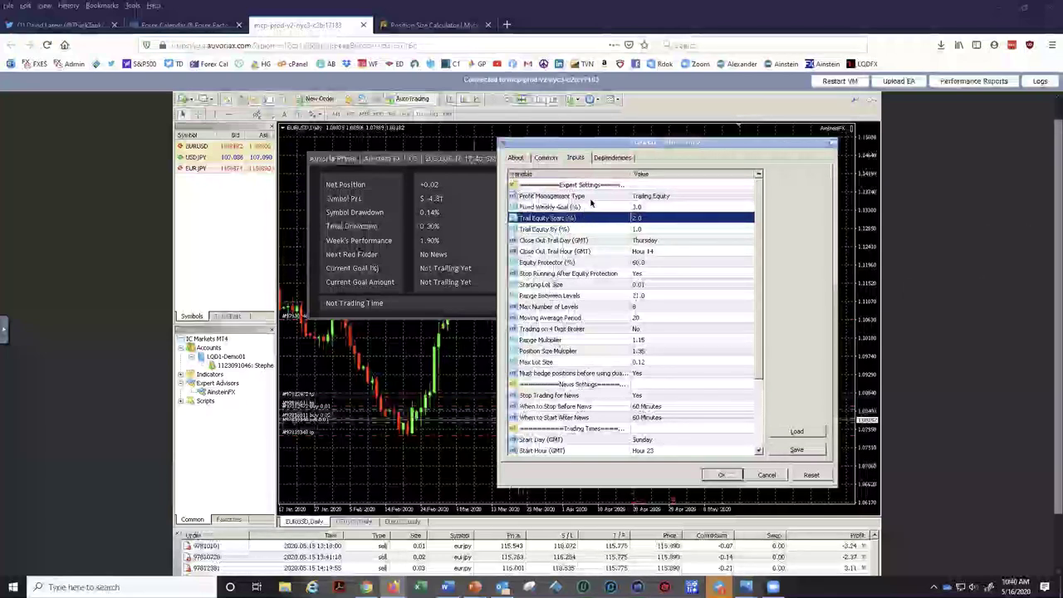
{"action": "left_click", "coordinate": [591, 198]}
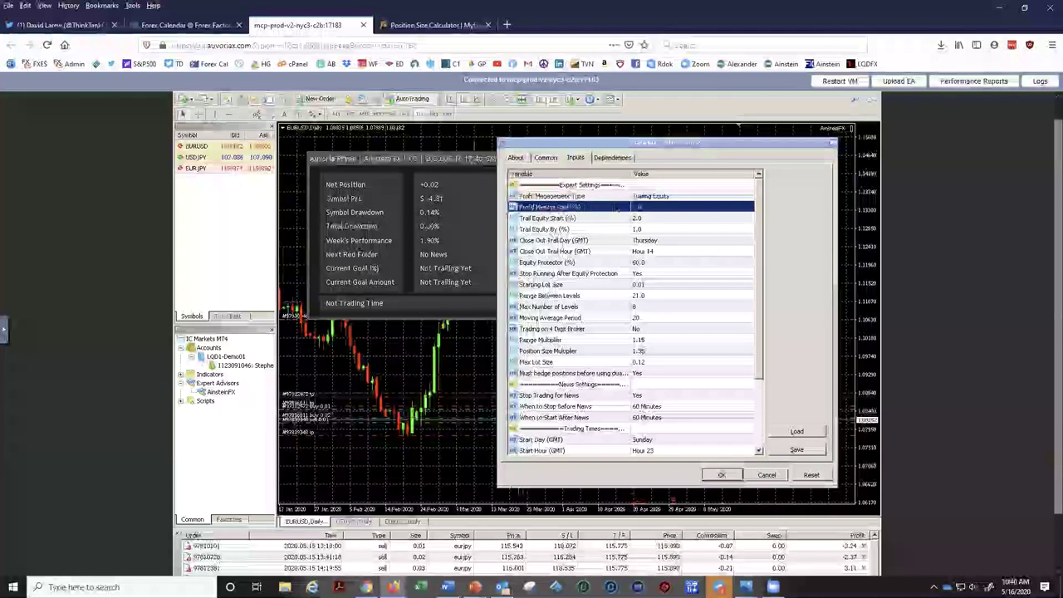
{"action": "left_click", "coordinate": [594, 218]}
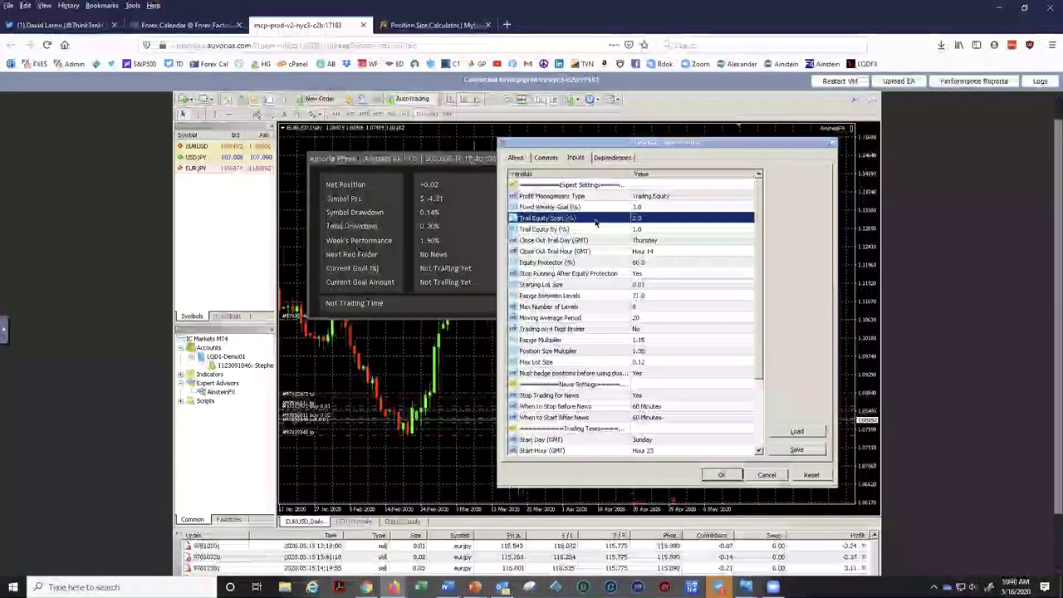
{"action": "left_click", "coordinate": [594, 231]}
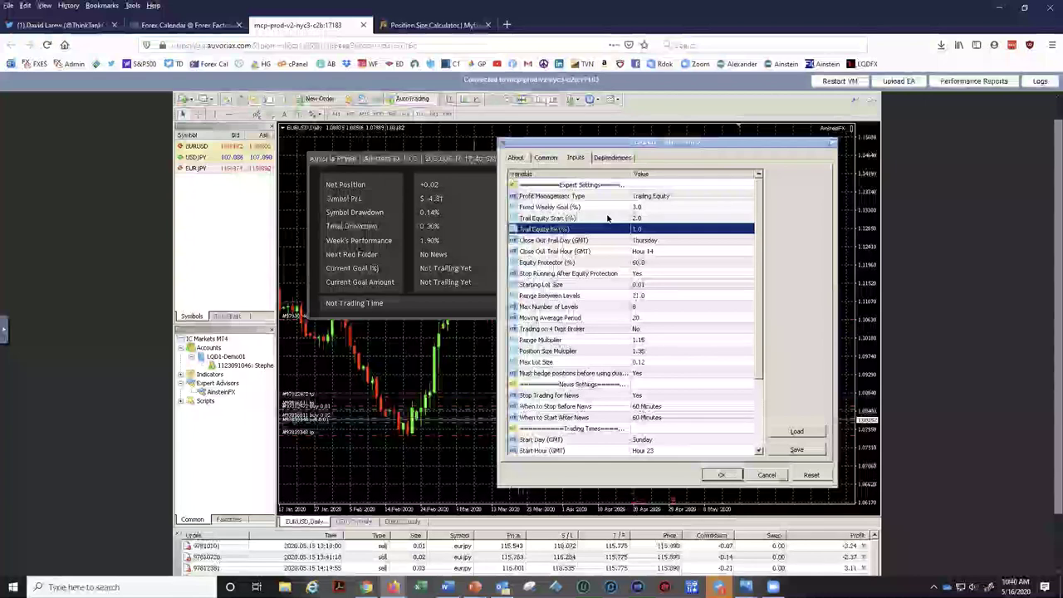
{"action": "left_click", "coordinate": [606, 218]}
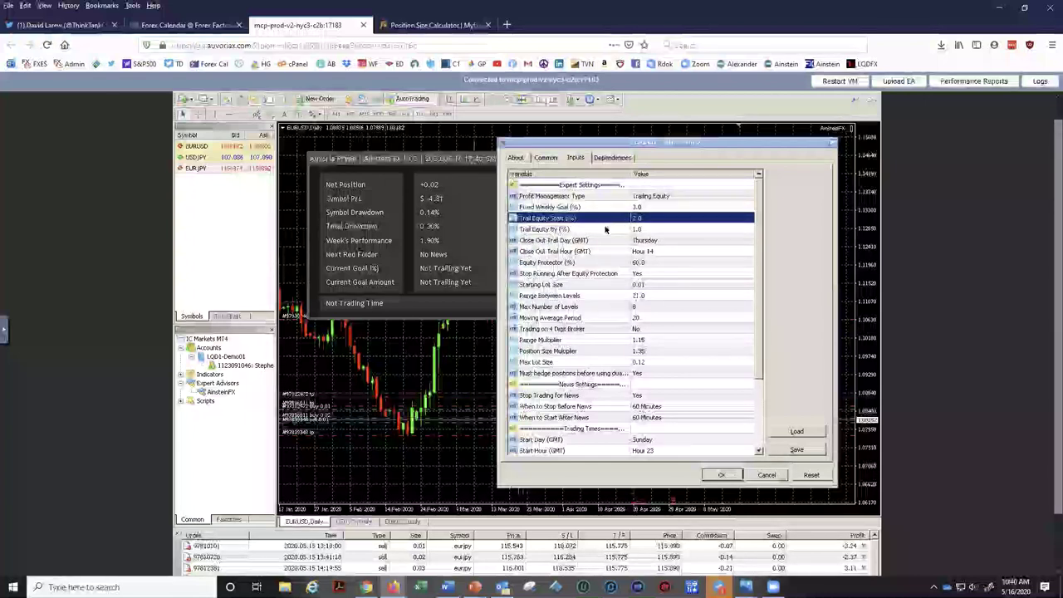
{"action": "left_click", "coordinate": [603, 230]}
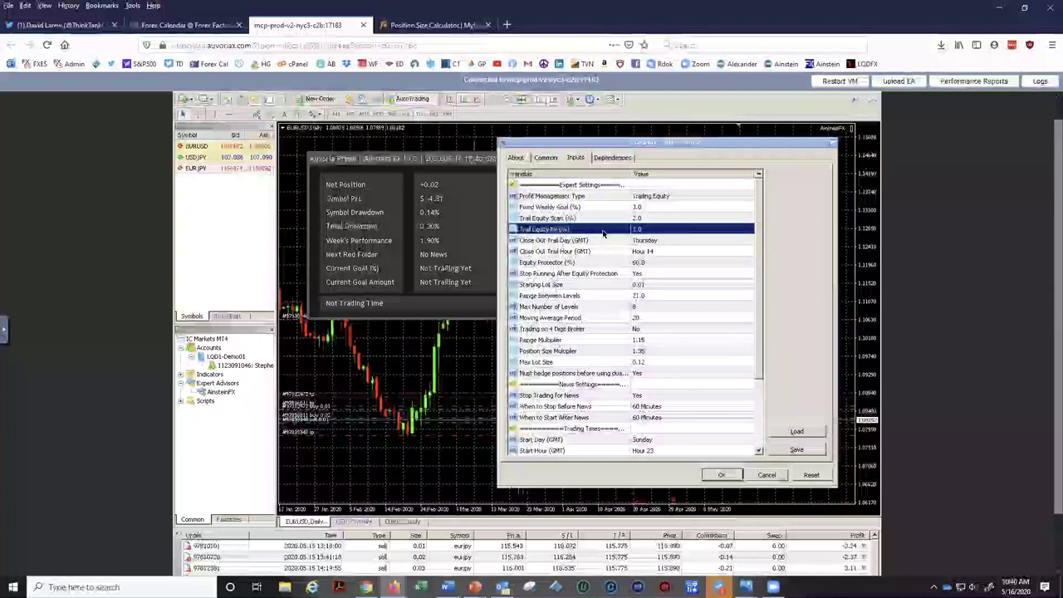
{"action": "left_click", "coordinate": [627, 230]}
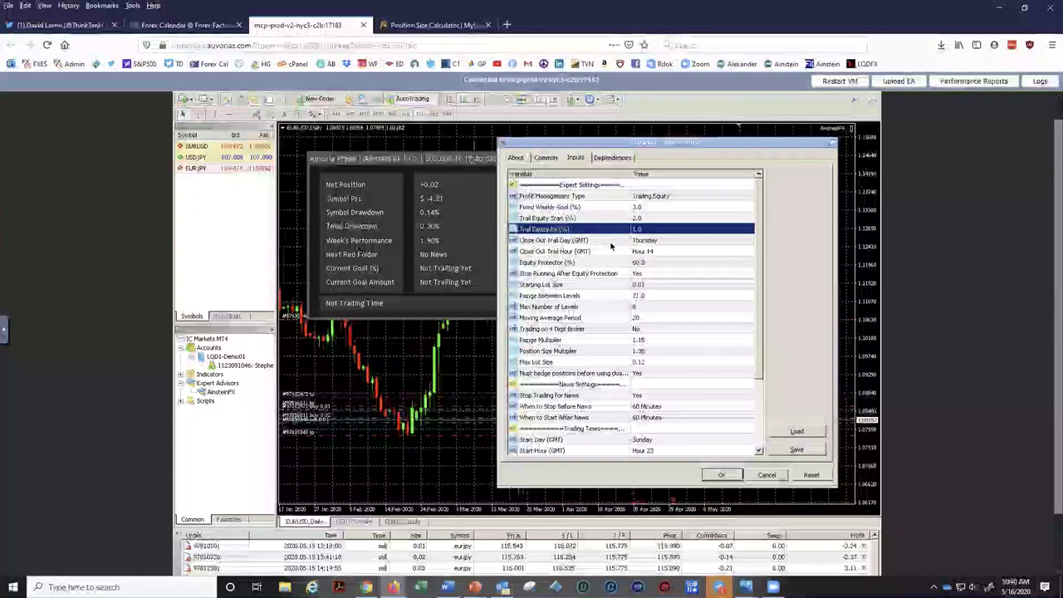
{"action": "left_click", "coordinate": [610, 242]}
{"action": "left_click", "coordinate": [615, 251]}
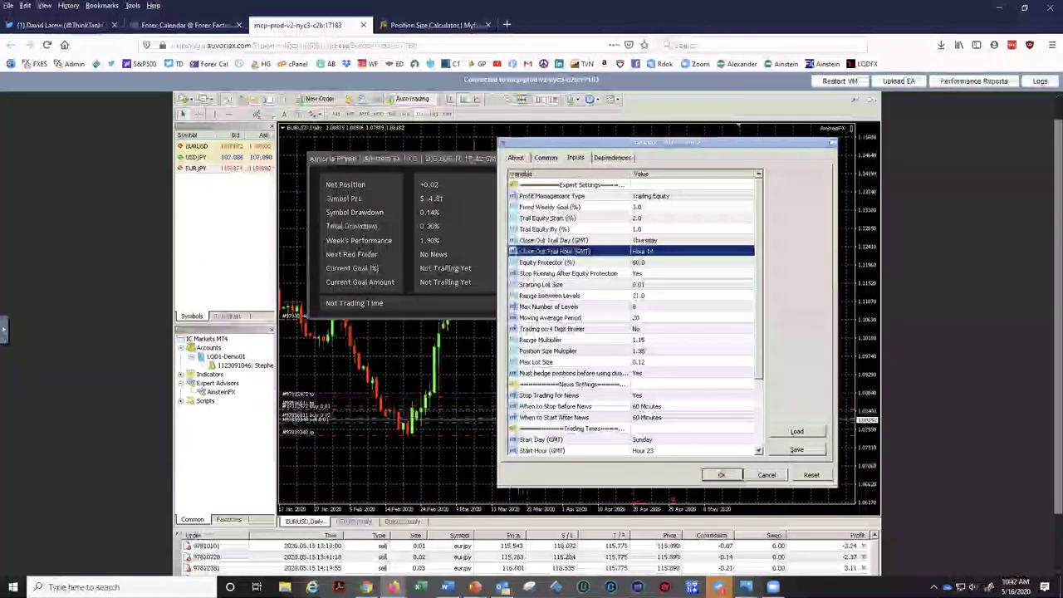
{"action": "left_click", "coordinate": [599, 340]}
{"action": "left_click", "coordinate": [609, 352]}
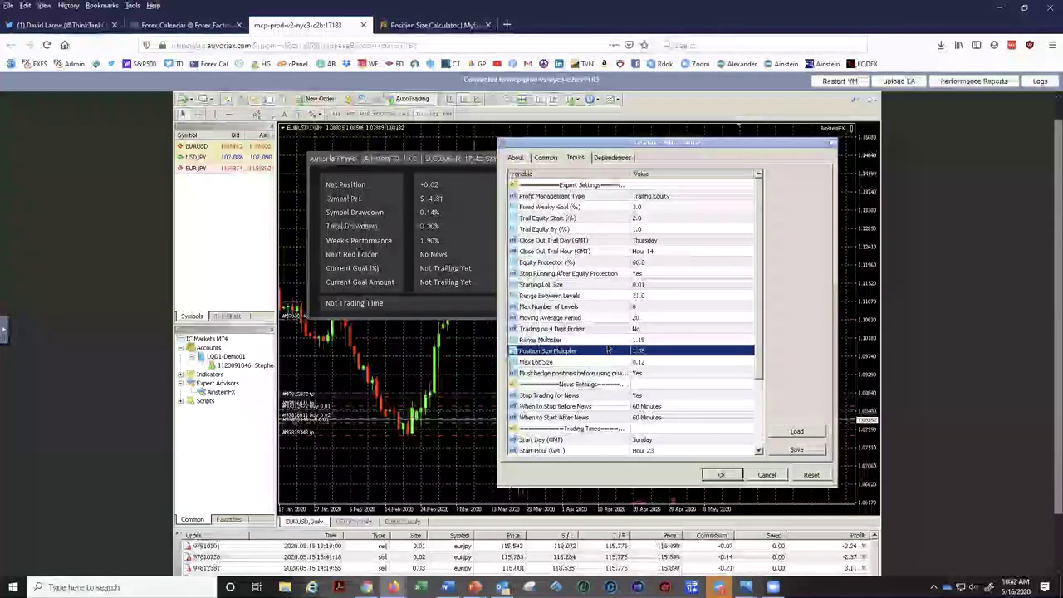
{"action": "left_click", "coordinate": [612, 341]}
{"action": "left_click", "coordinate": [610, 350]}
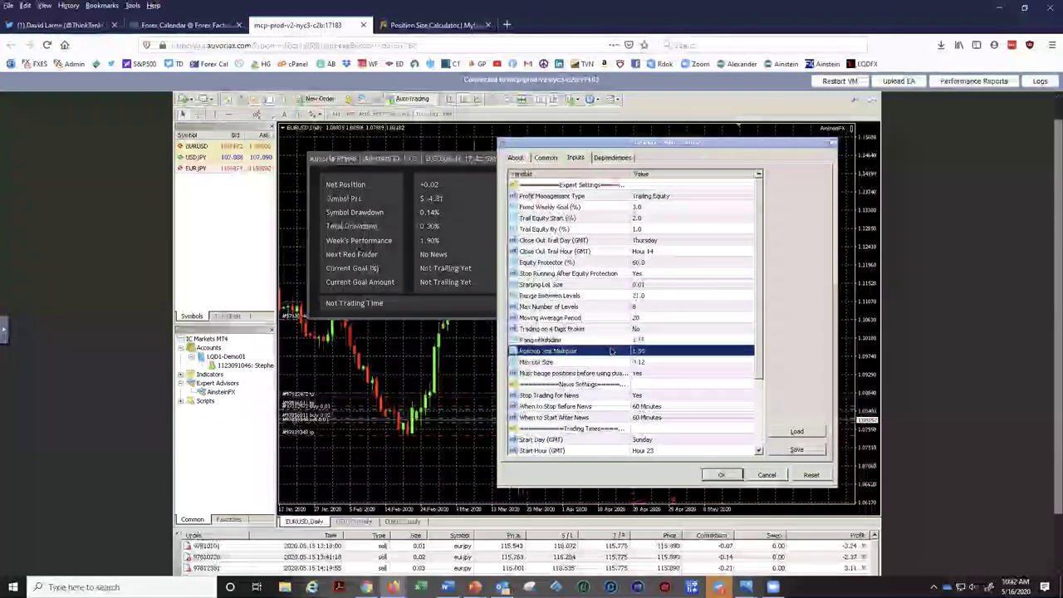
{"action": "left_click", "coordinate": [678, 340]}
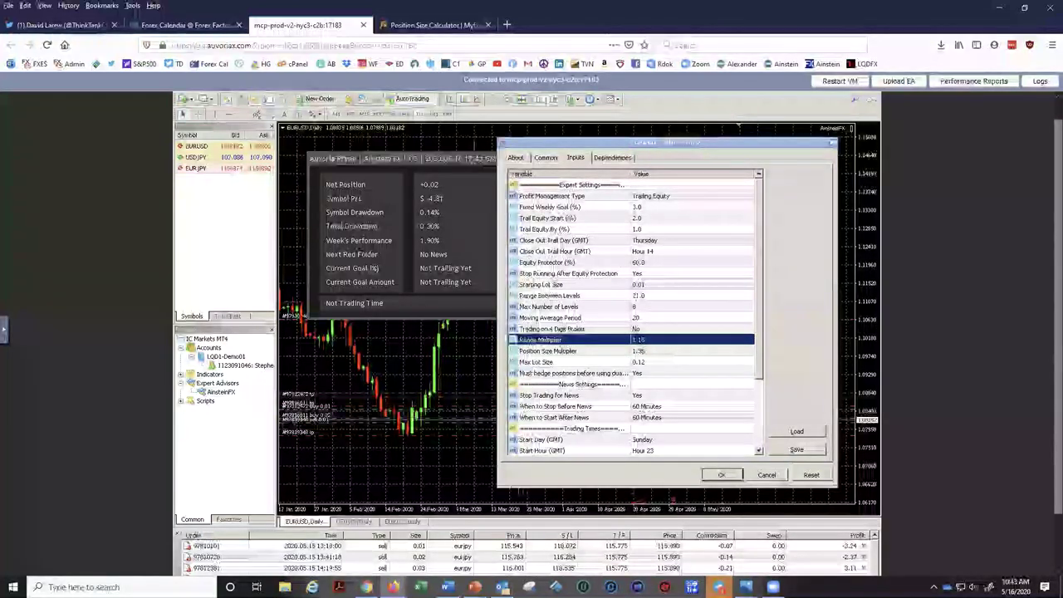
{"action": "left_click", "coordinate": [655, 339]}
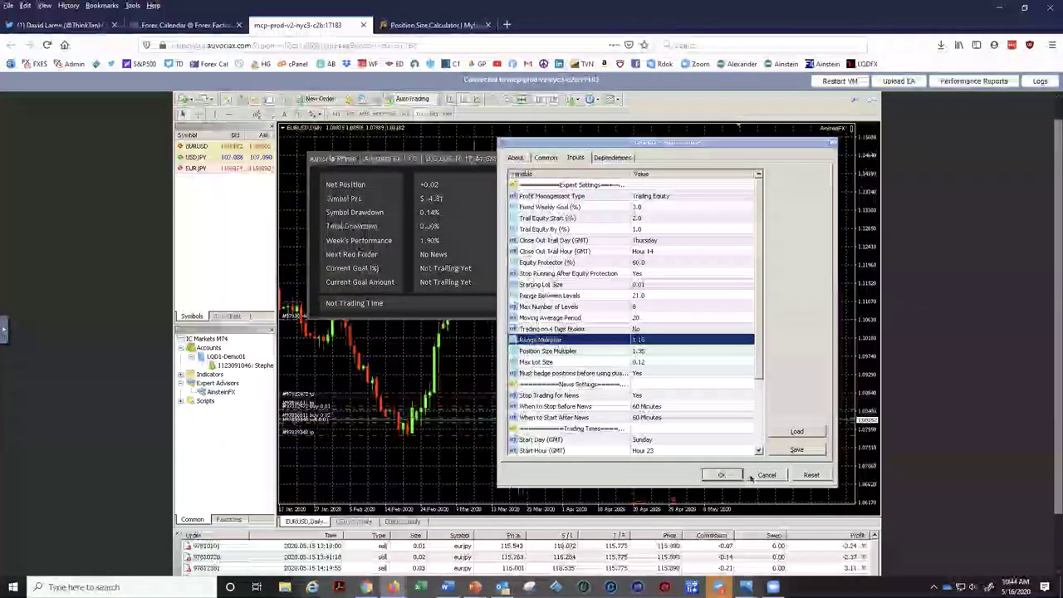
{"action": "left_click", "coordinate": [723, 475]}
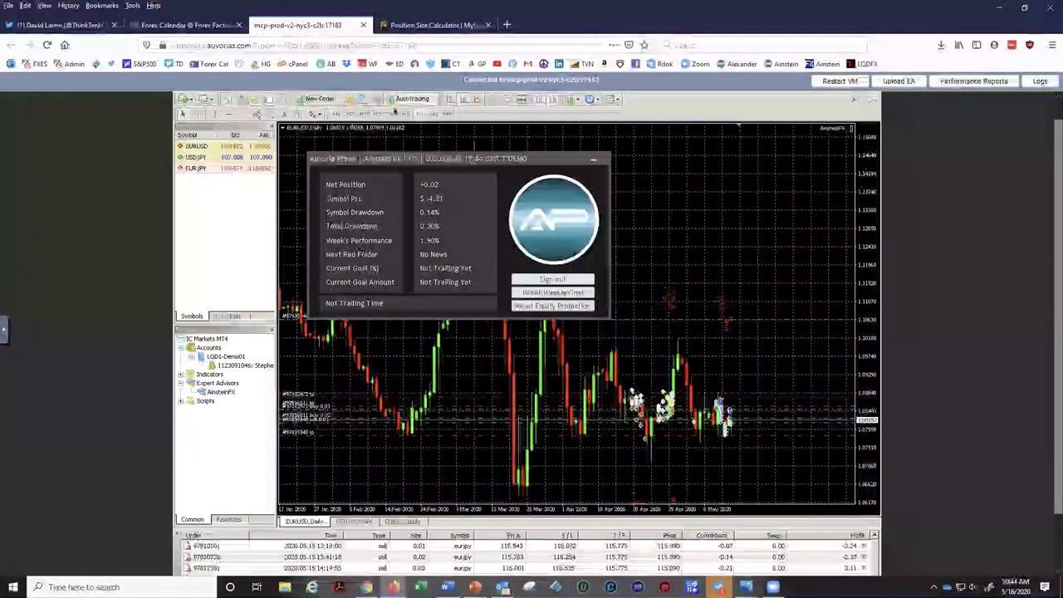
{"action": "left_click", "coordinate": [409, 100]}
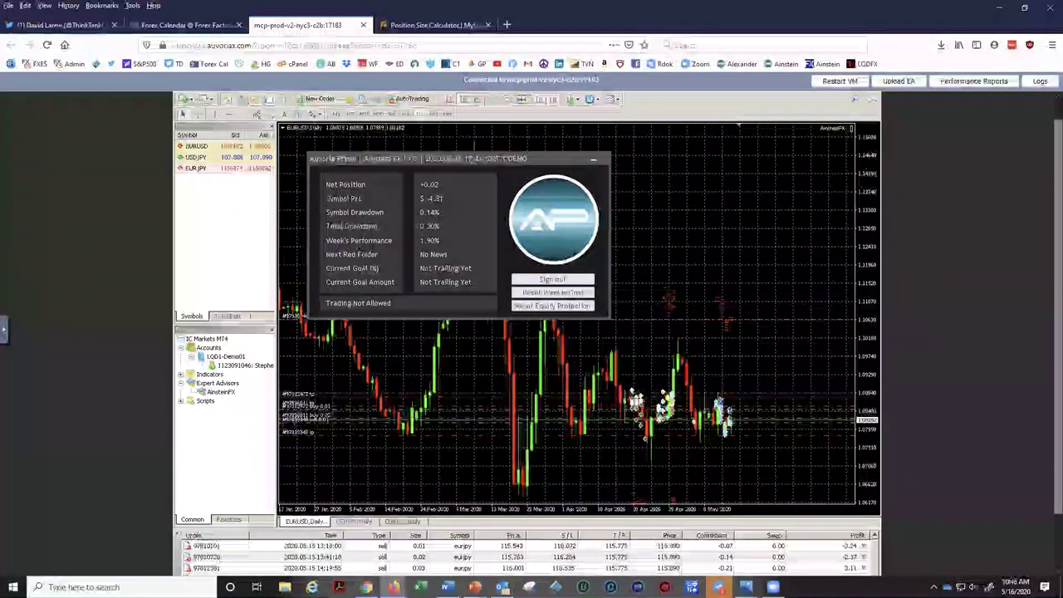
- Reopen the AinsteinFX input settings from the EURUSD chart and select the Max Lot Size row
{"action": "left_click", "coordinate": [849, 130]}
{"action": "left_click", "coordinate": [730, 362]}
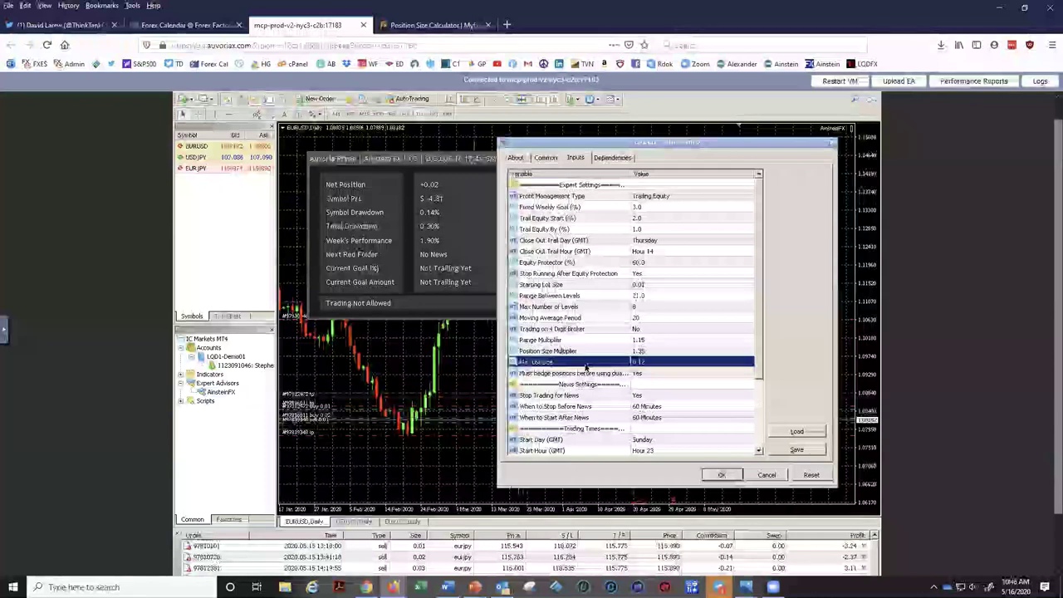